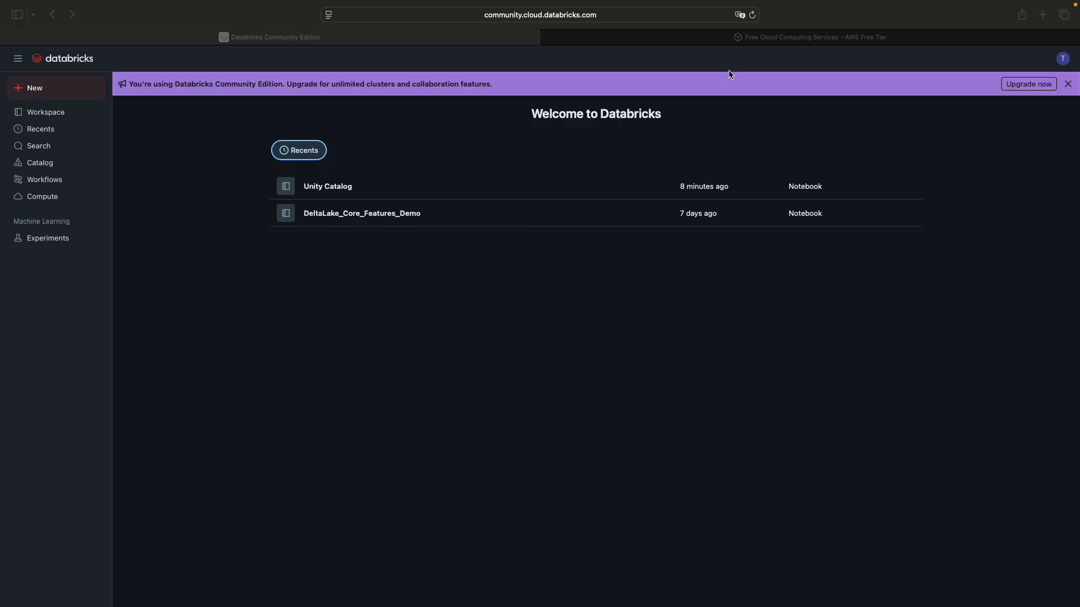
Search the web for "aws free account" and open the AWS Free Tier page
left_click(791, 40)
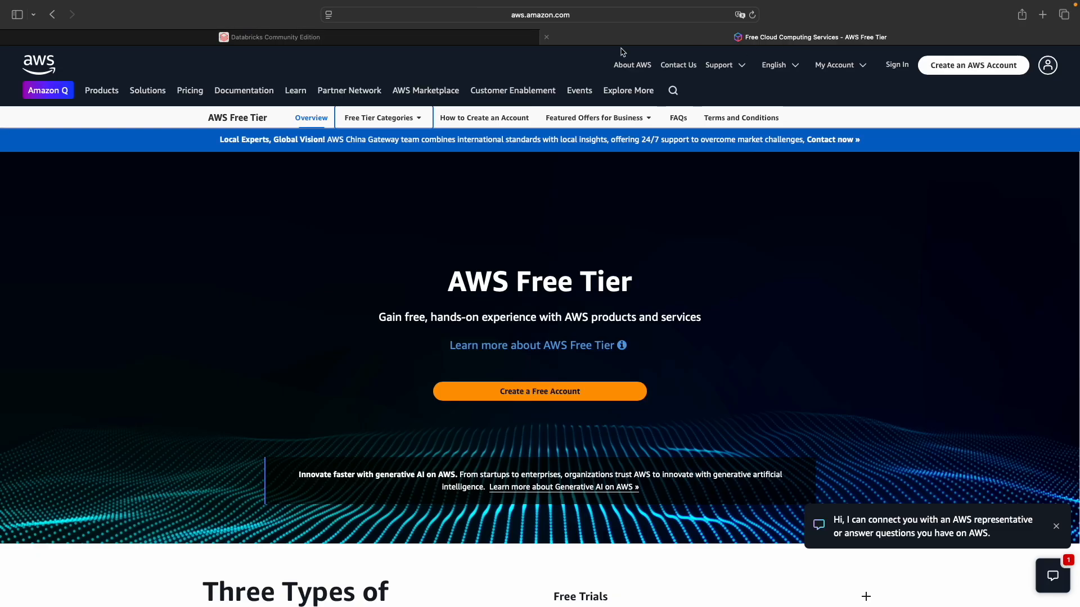
left_click(570, 14)
type("aws")
key("Down")
key("Return")
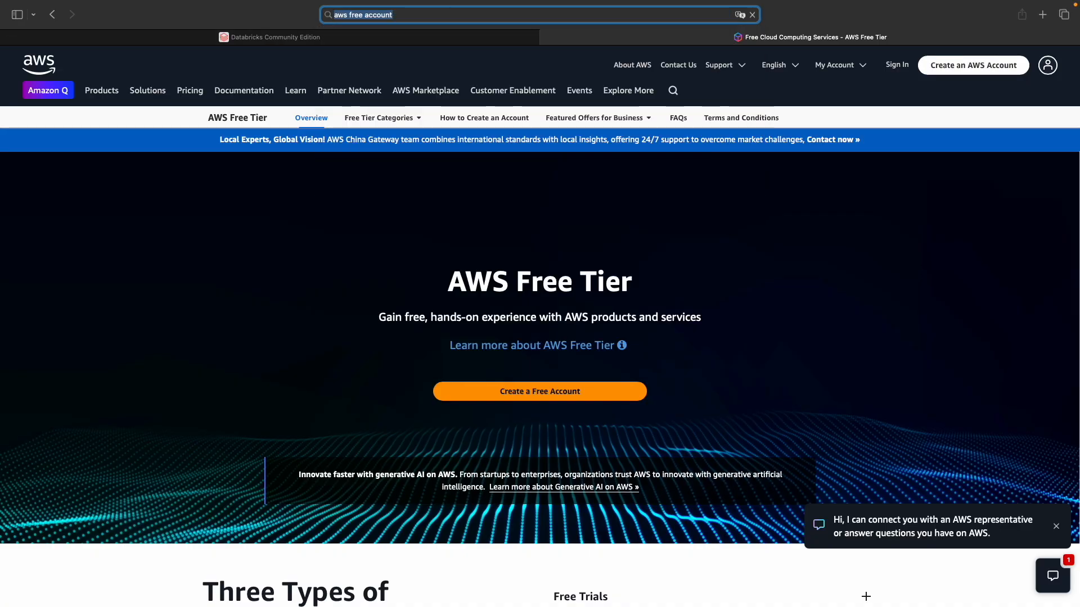
left_click(181, 217)
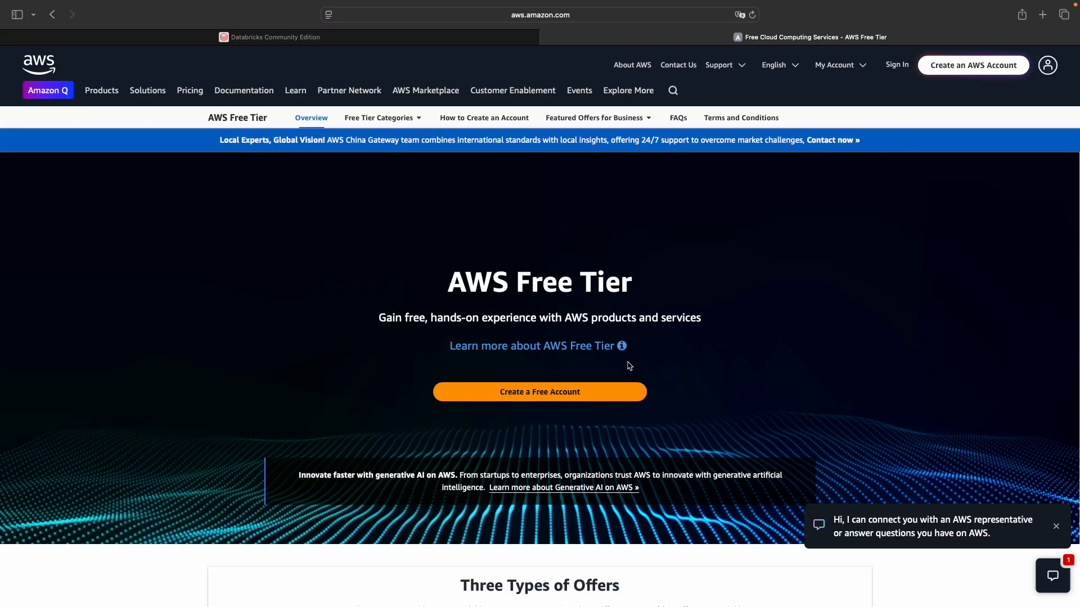
Begin creating a free AWS account with the root user email address and decline to save the password in Safari
left_click(534, 398)
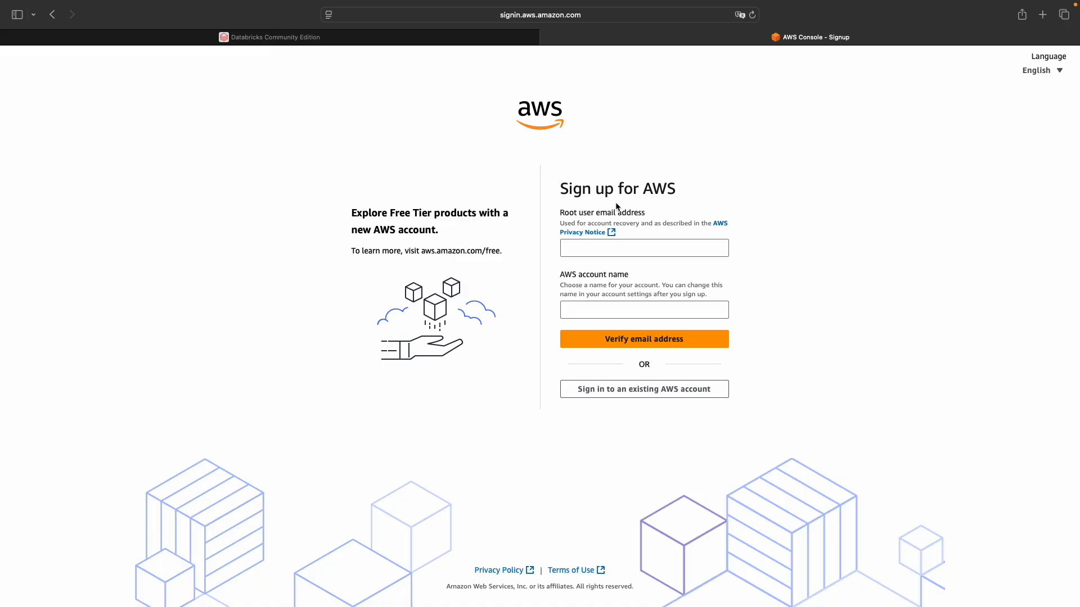
left_click(624, 246)
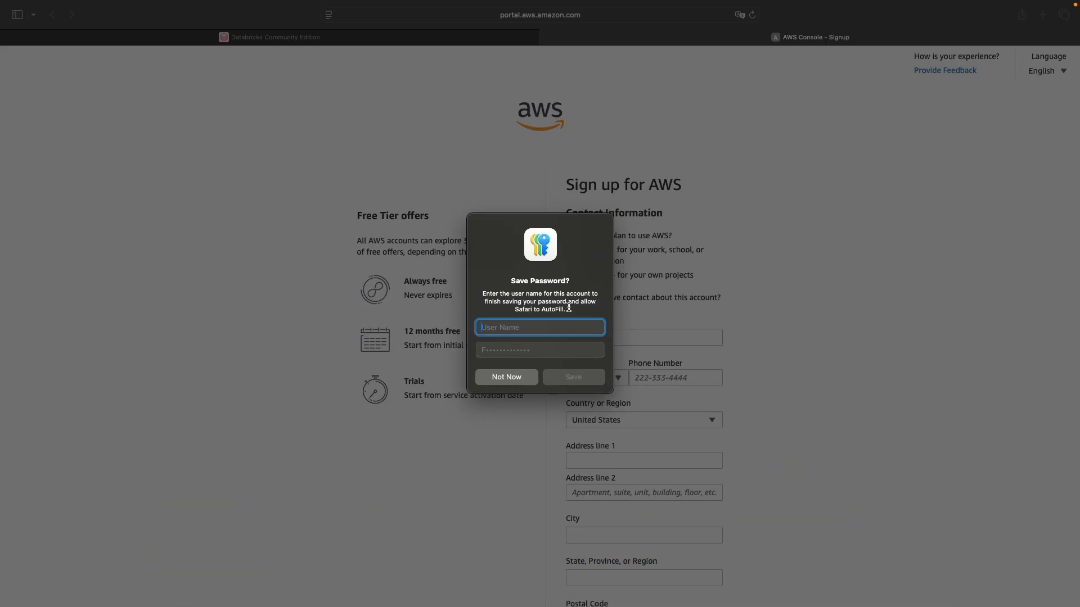
left_click(506, 378)
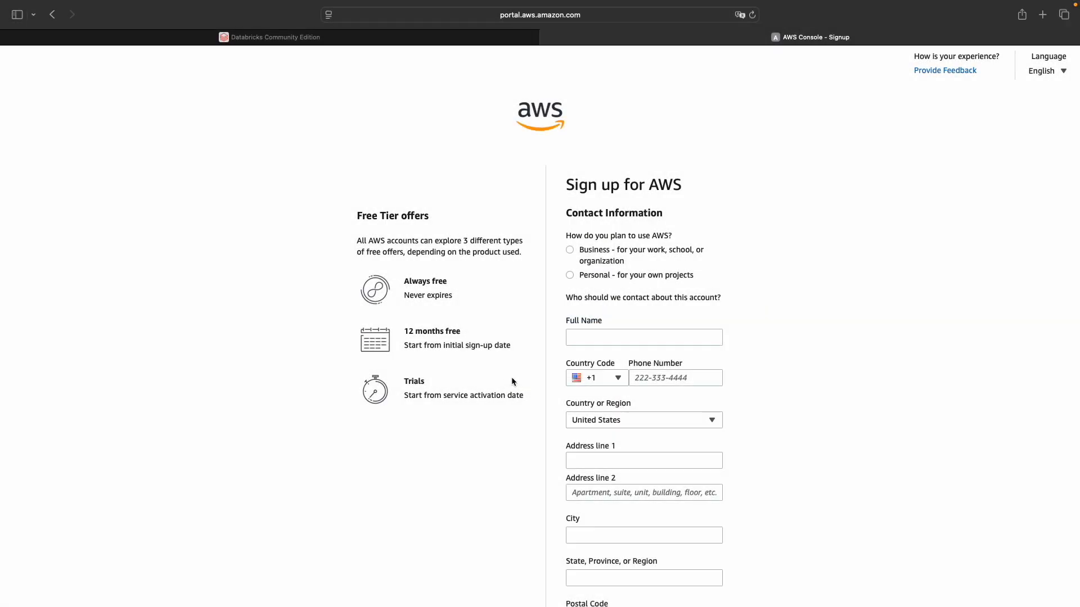
Fill in the contact information and complete the AWS sign-up with the Basic support - Free plan
left_click(584, 283)
scroll(701, 279, "down", 2)
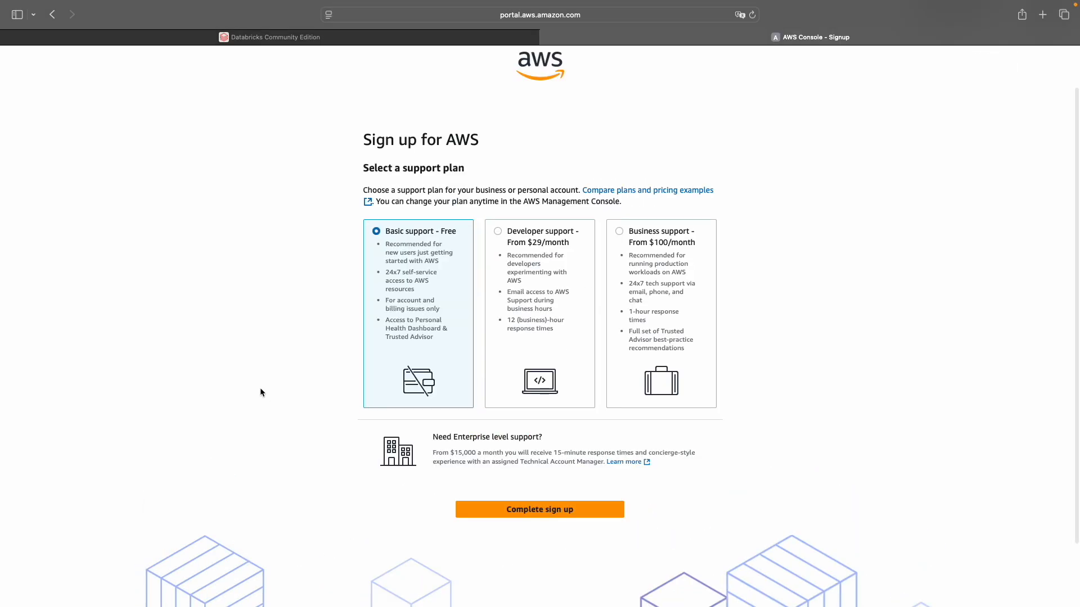
left_click(469, 504)
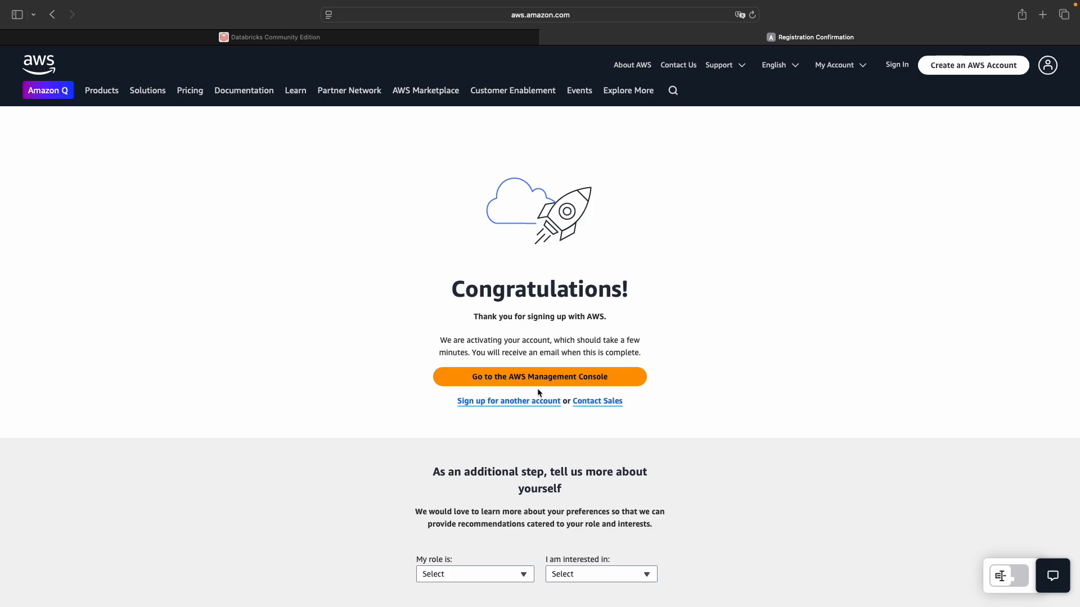
Open the AWS Management Console and change the region to Europe (Frankfurt), eu-central-1
left_click(570, 381)
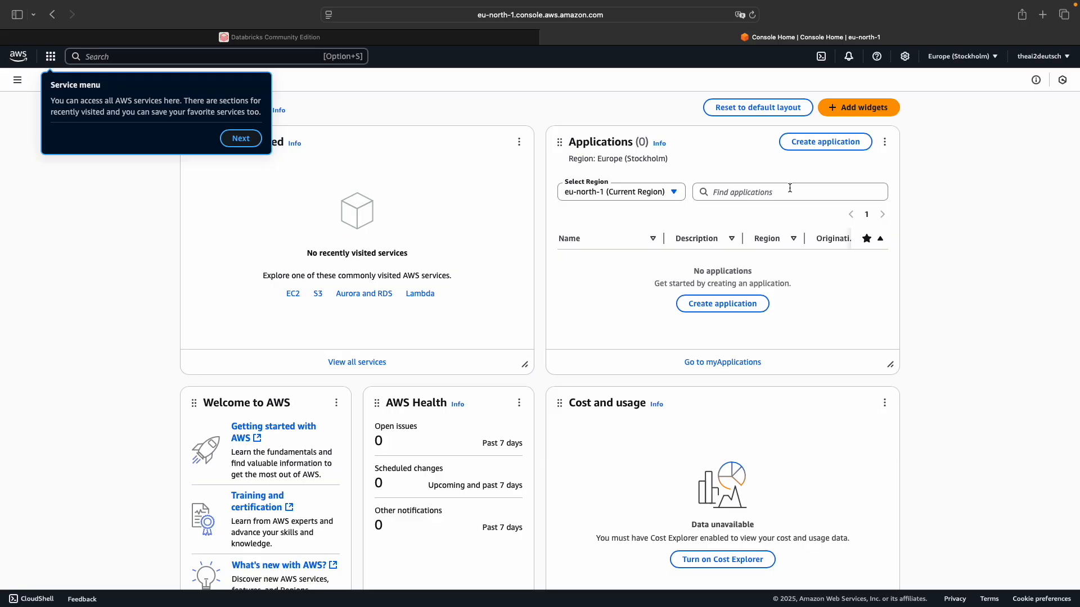
left_click(241, 138)
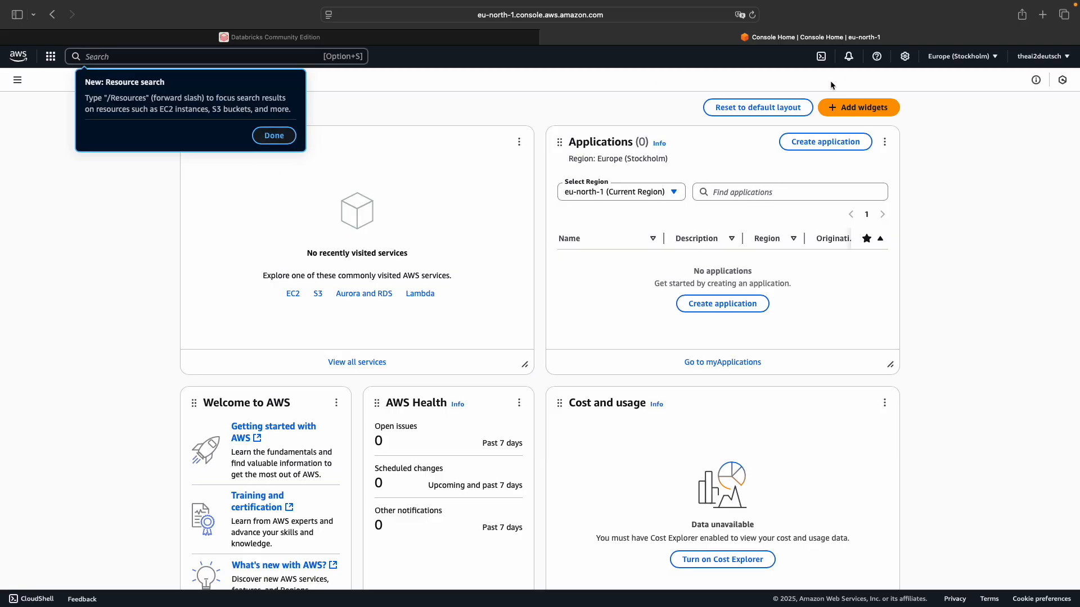
left_click(963, 59)
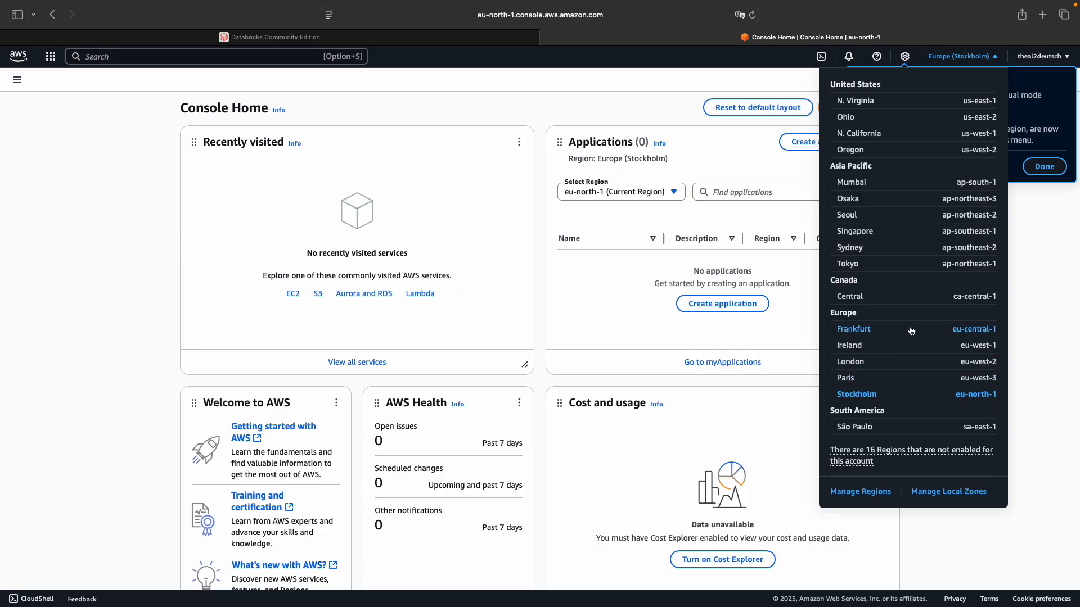
left_click(943, 328)
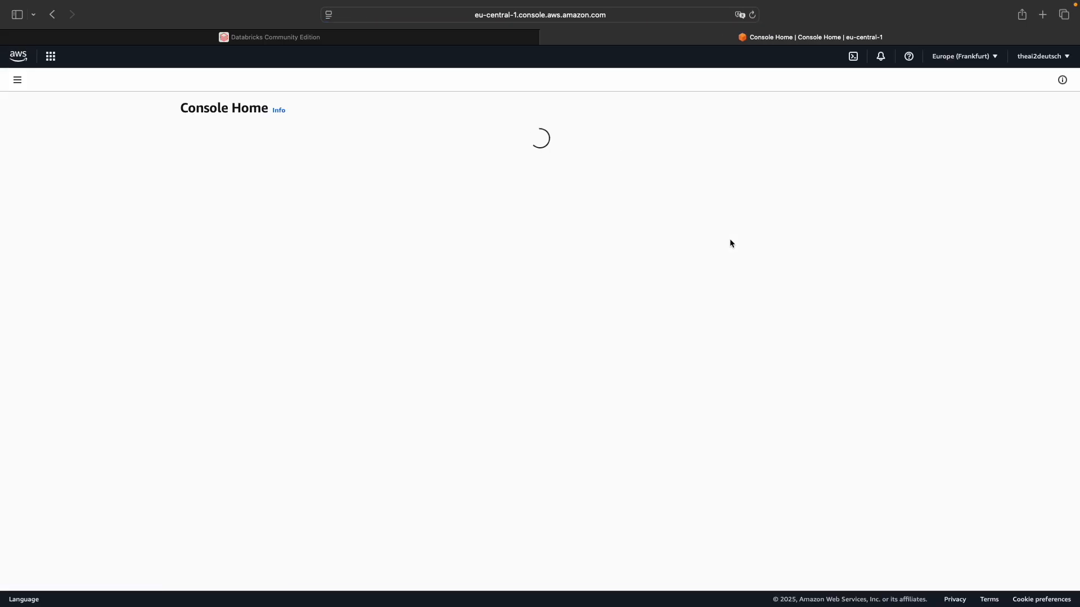
left_click(966, 59)
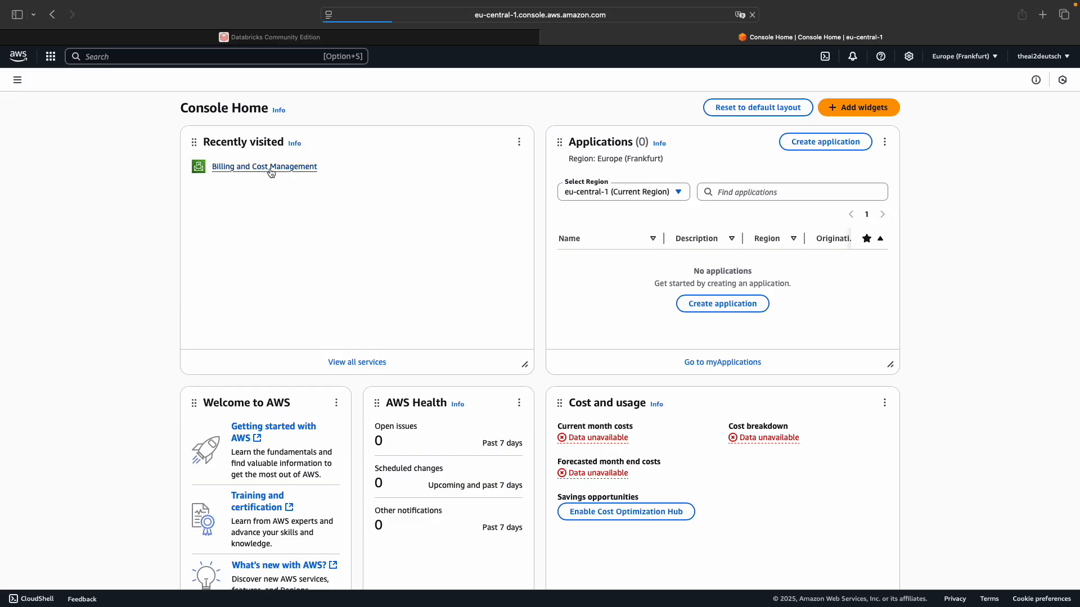
Search the console for "budget" and open the Budgets overview in Billing and Cost Management
left_click(144, 57)
type("bu")
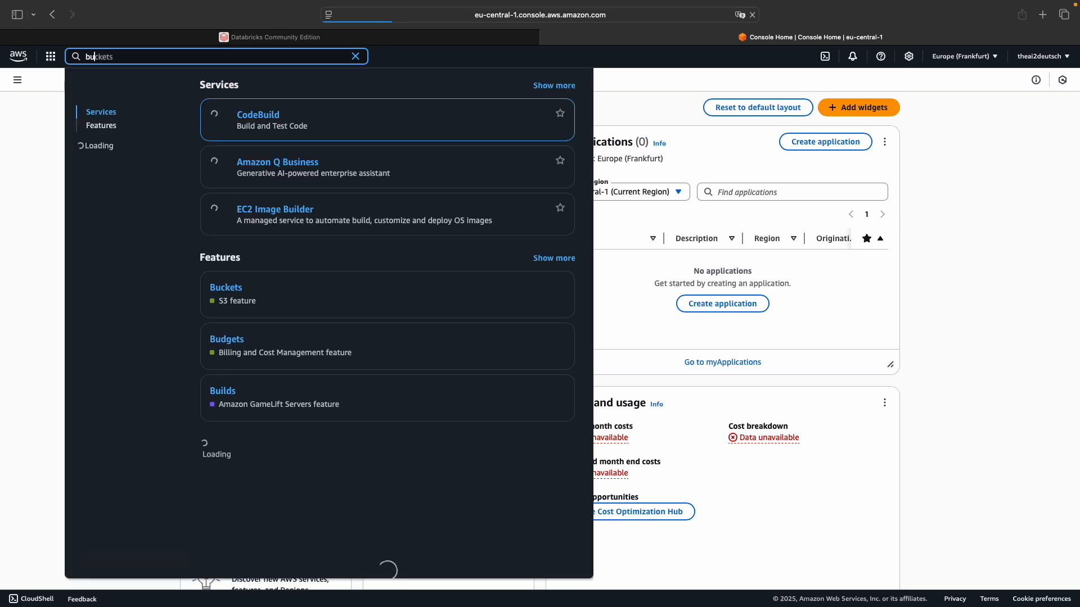
type("dget")
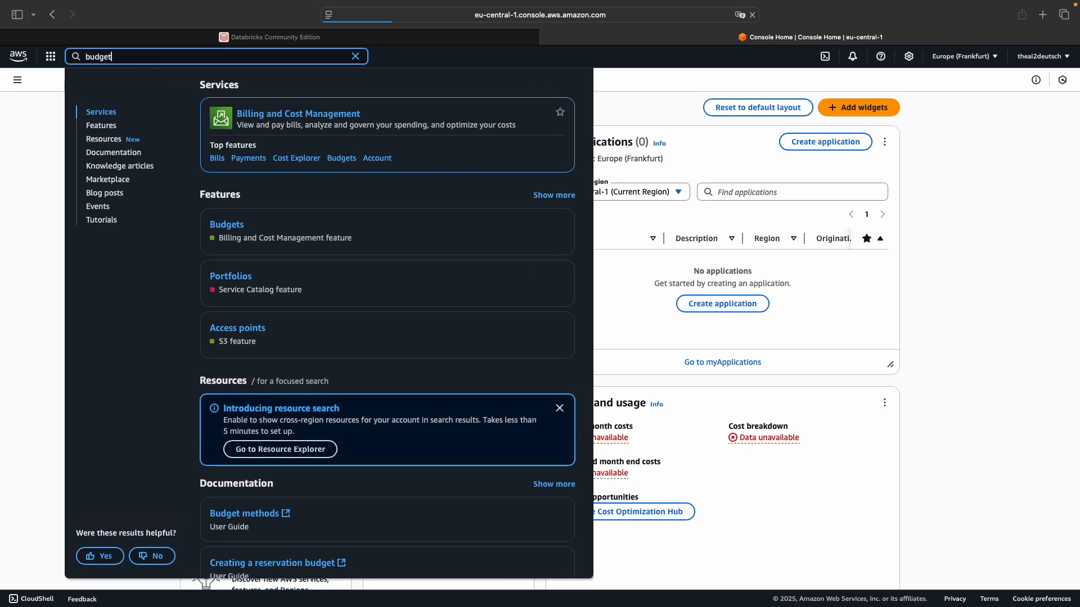
left_click(278, 118)
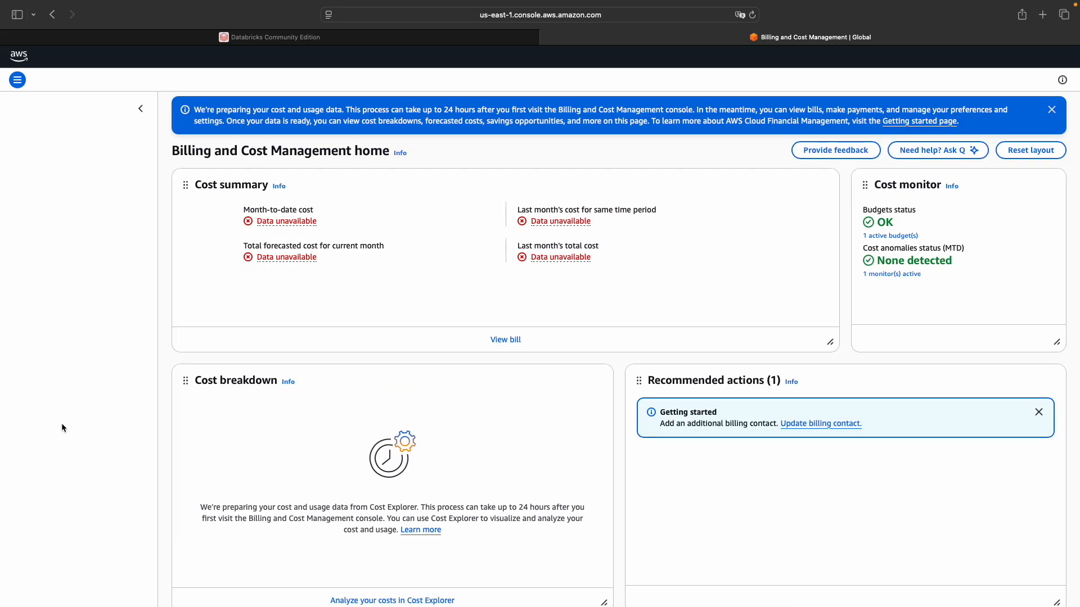
scroll(73, 446, "down", 1)
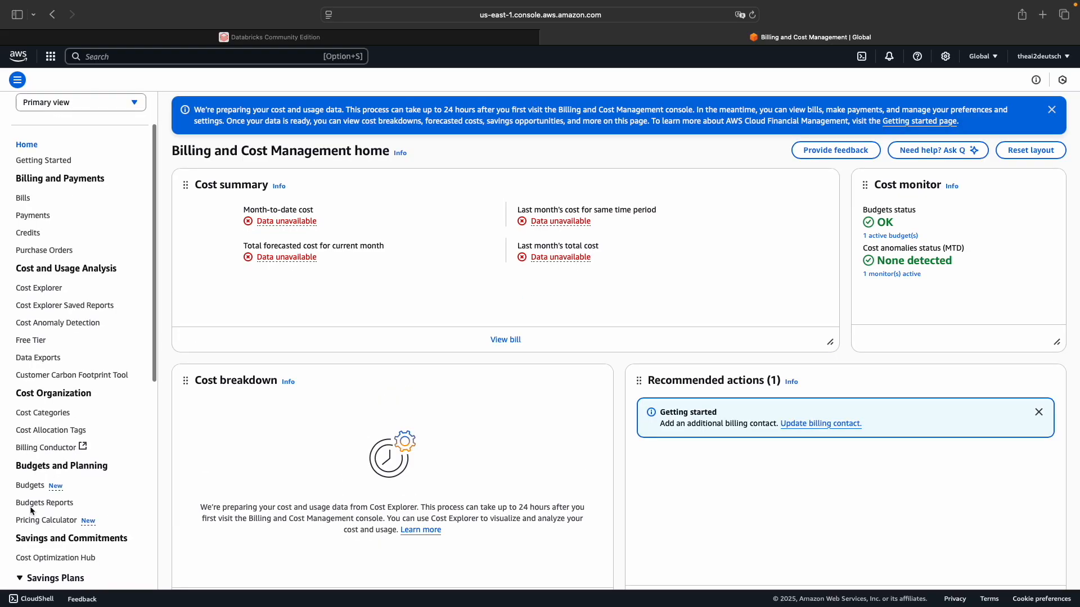
left_click(25, 486)
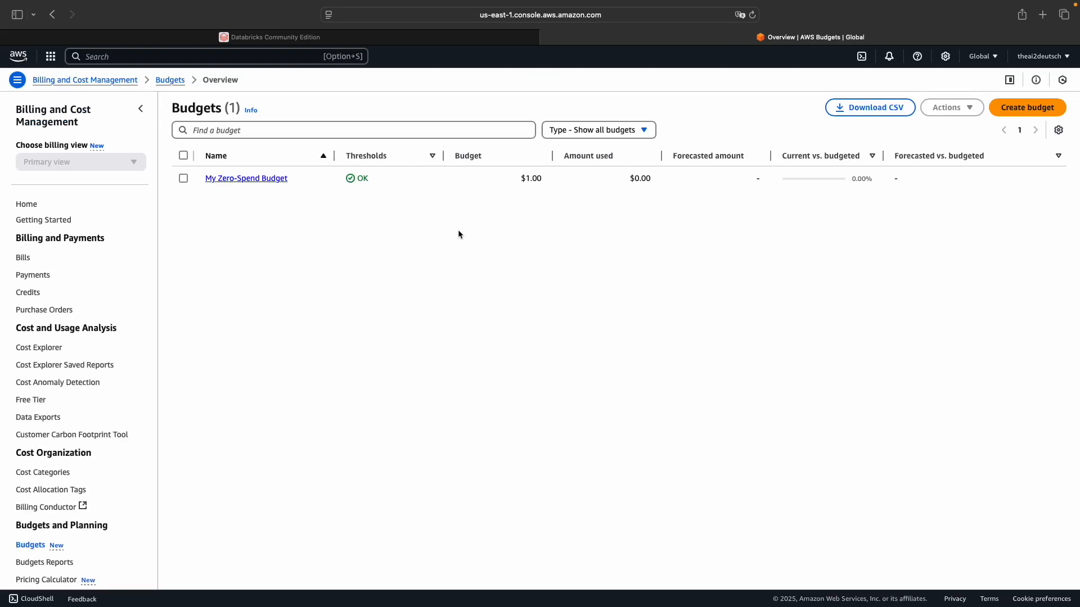
Examine the Zero spend budget template in a new budget form, leave it uncreated and return to Console Home
left_click(1029, 108)
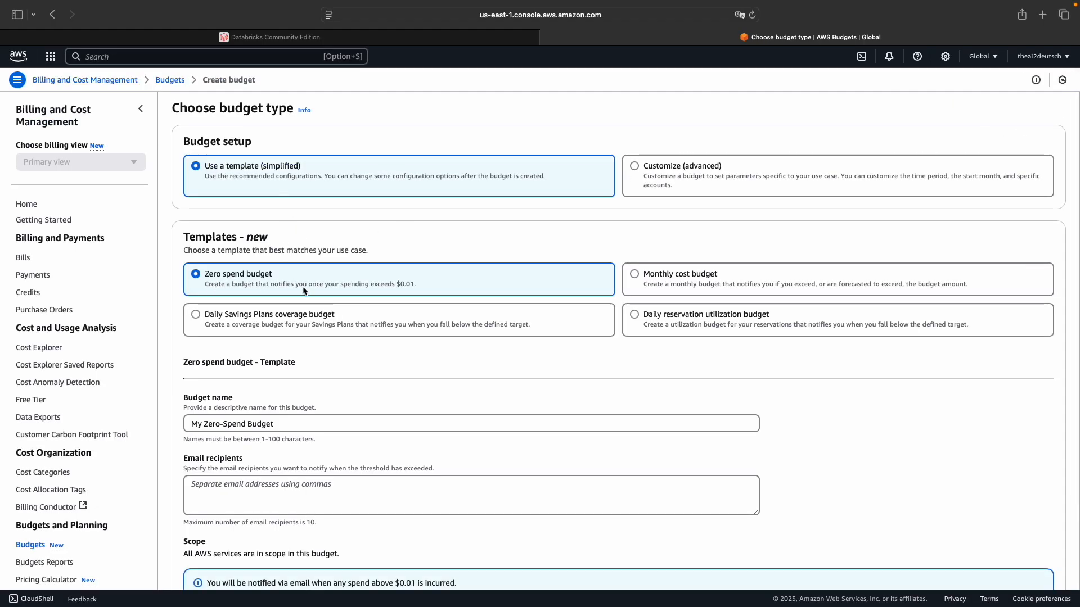
scroll(303, 290, "down", 3)
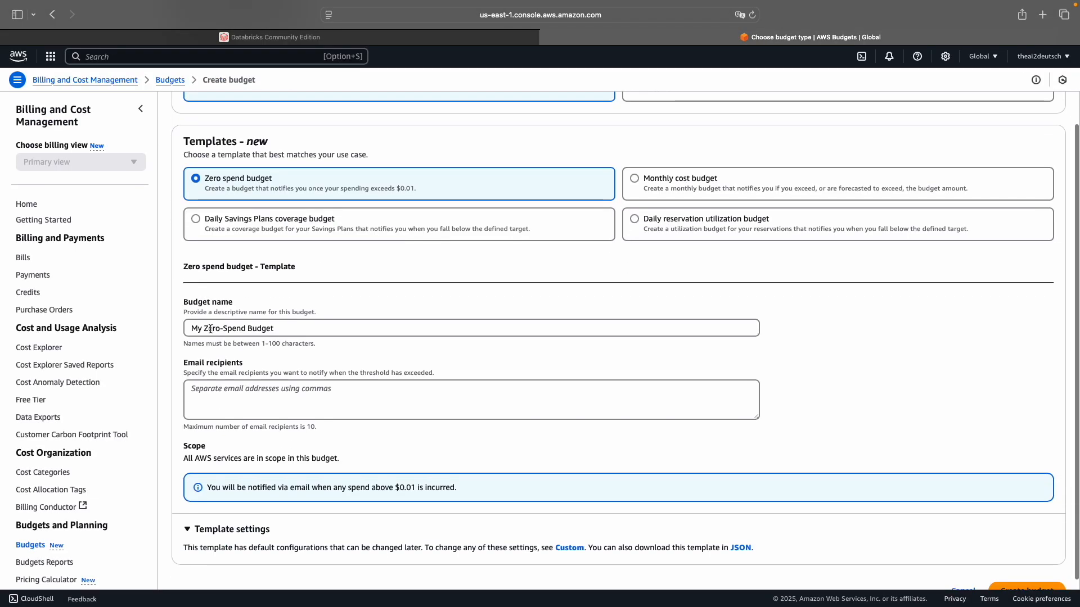
scroll(236, 359, "down", 1)
scroll(556, 372, "up", 4)
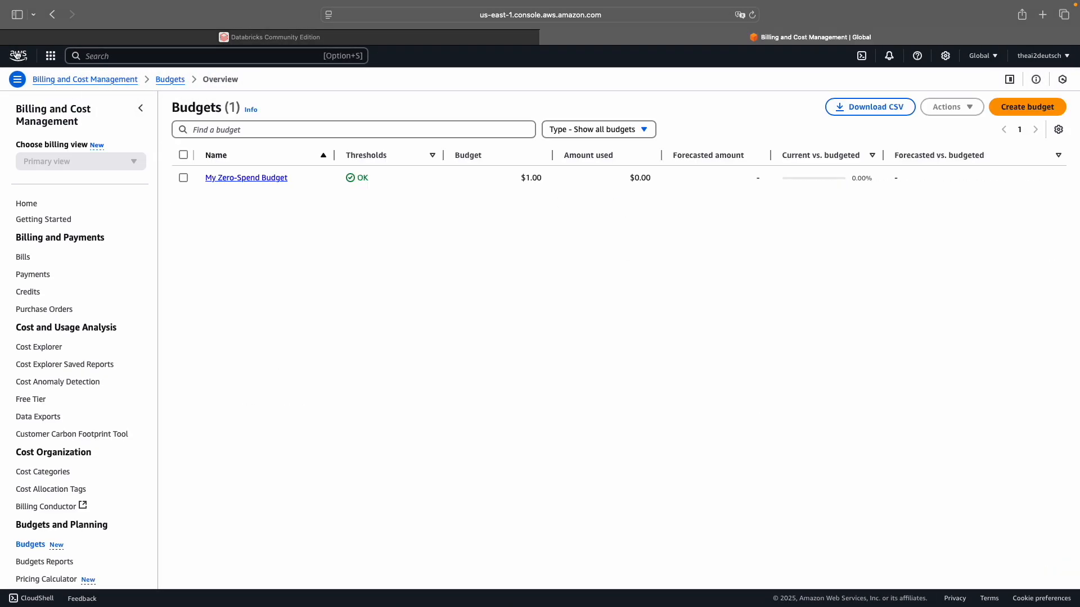
left_click(17, 55)
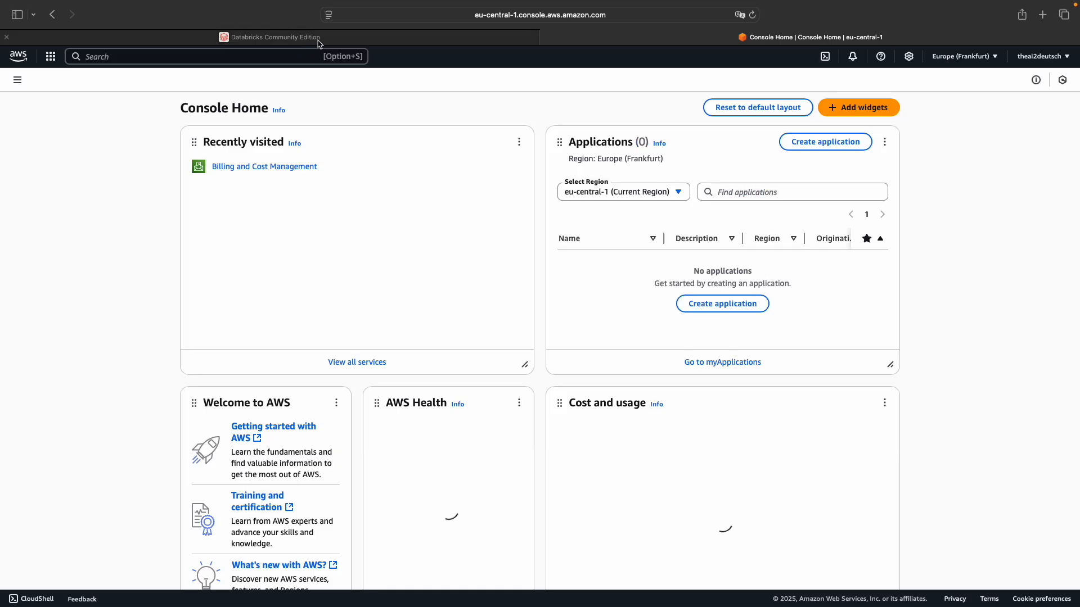
Switch to Databricks Community Edition, try to upgrade, and set pop-up windows to Allow for community.cloud.databricks.com in Safari
left_click(363, 38)
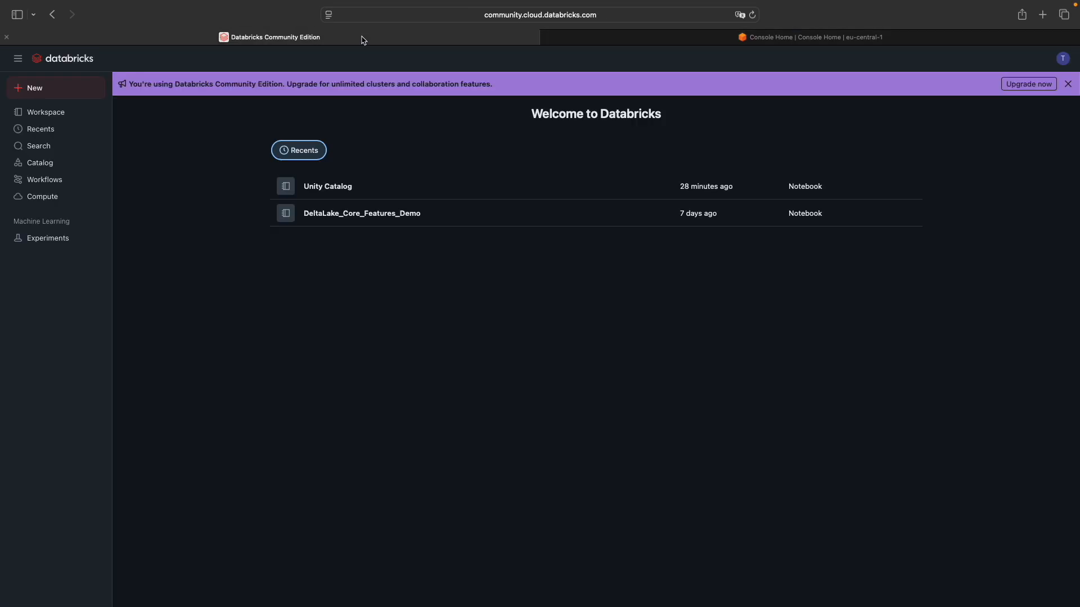
left_click(1021, 85)
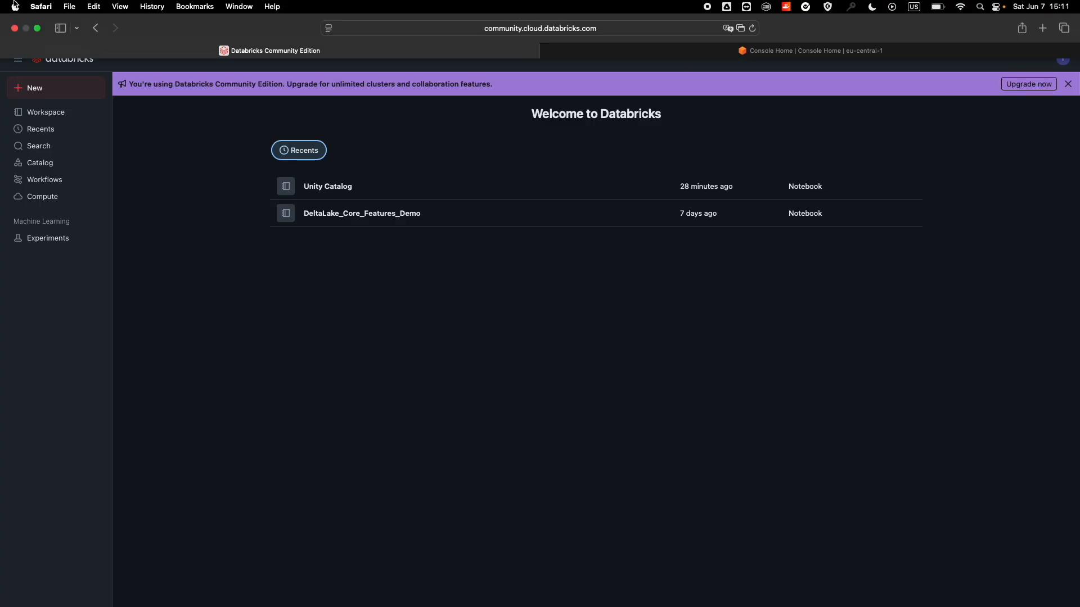
left_click(15, 6)
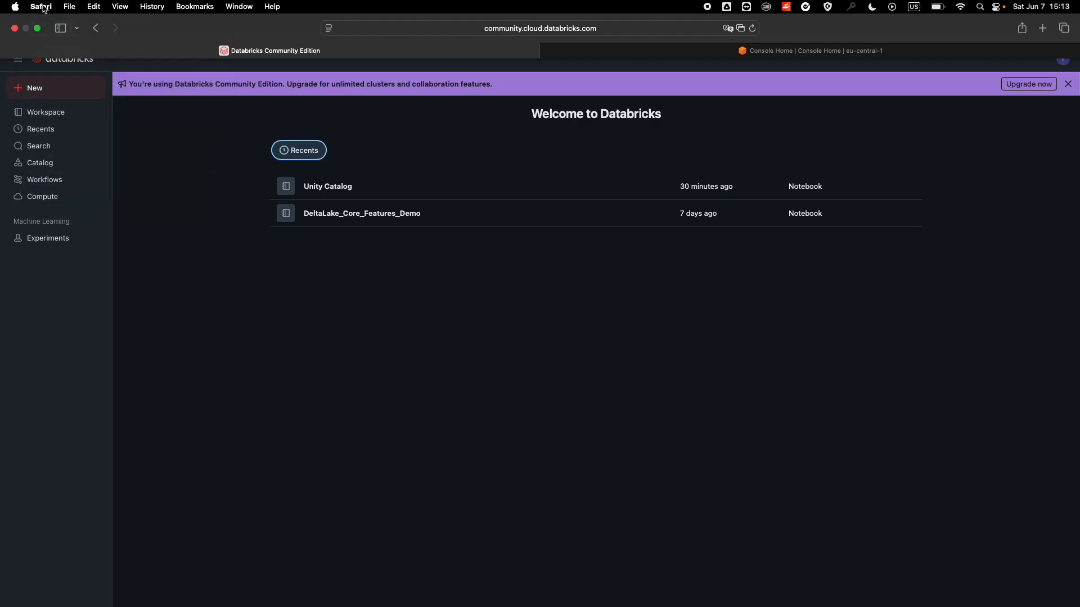
left_click(43, 9)
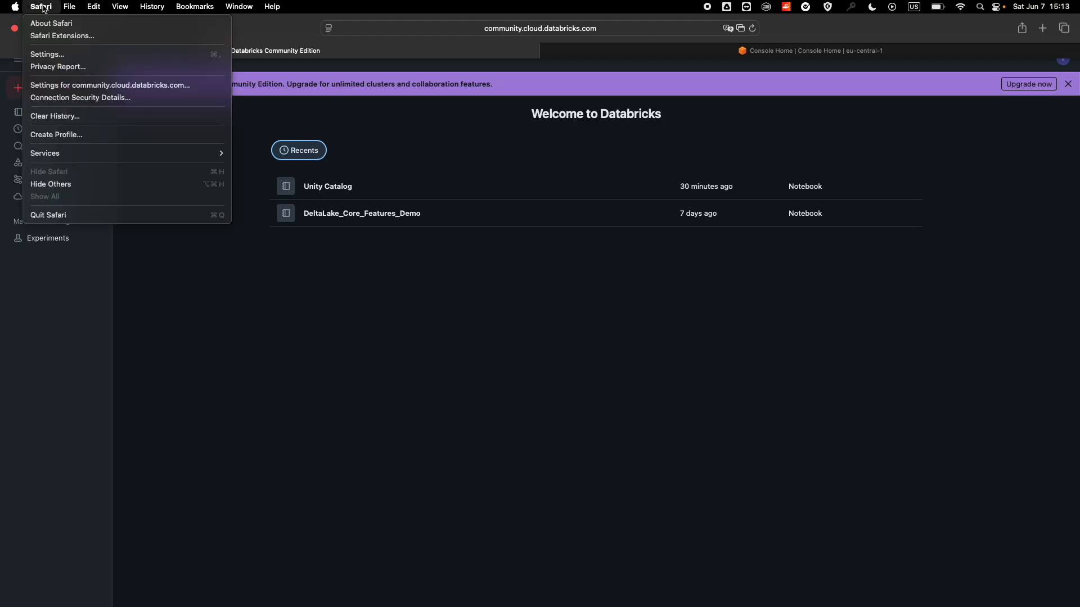
left_click(136, 88)
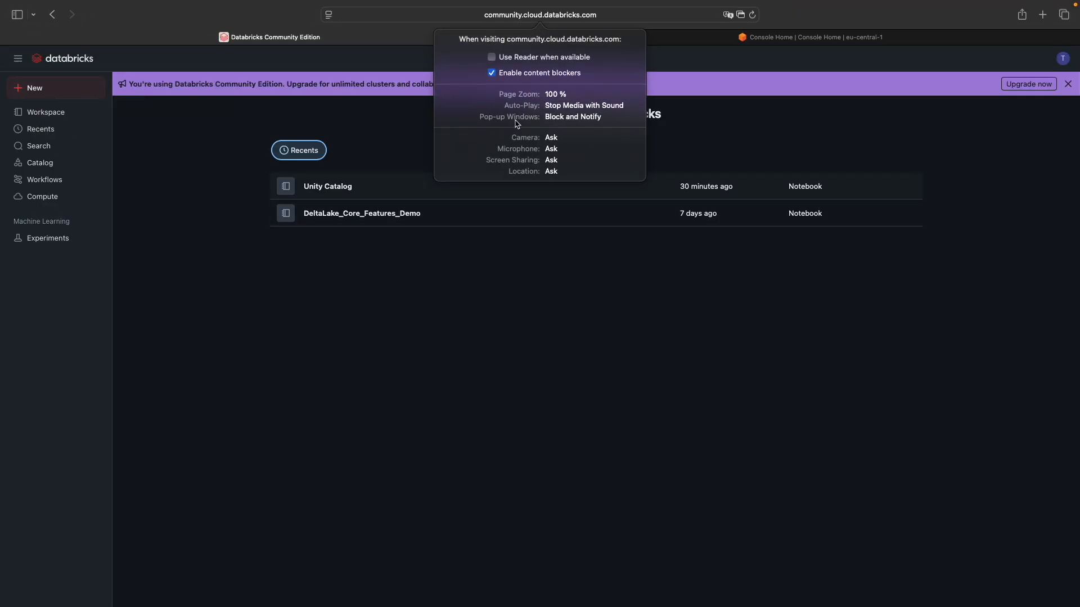
left_click(585, 118)
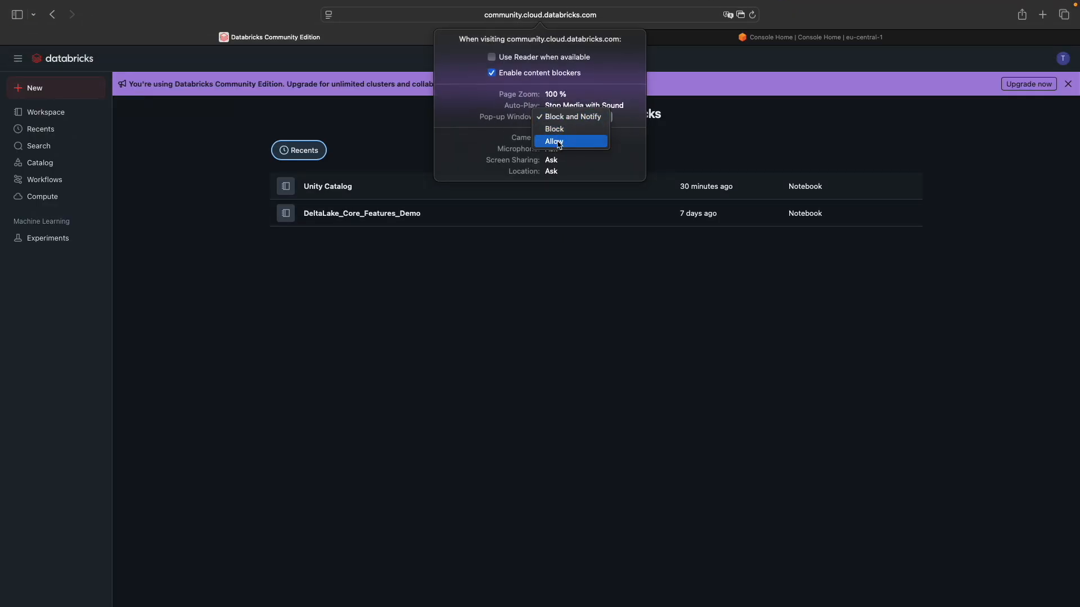
left_click(559, 143)
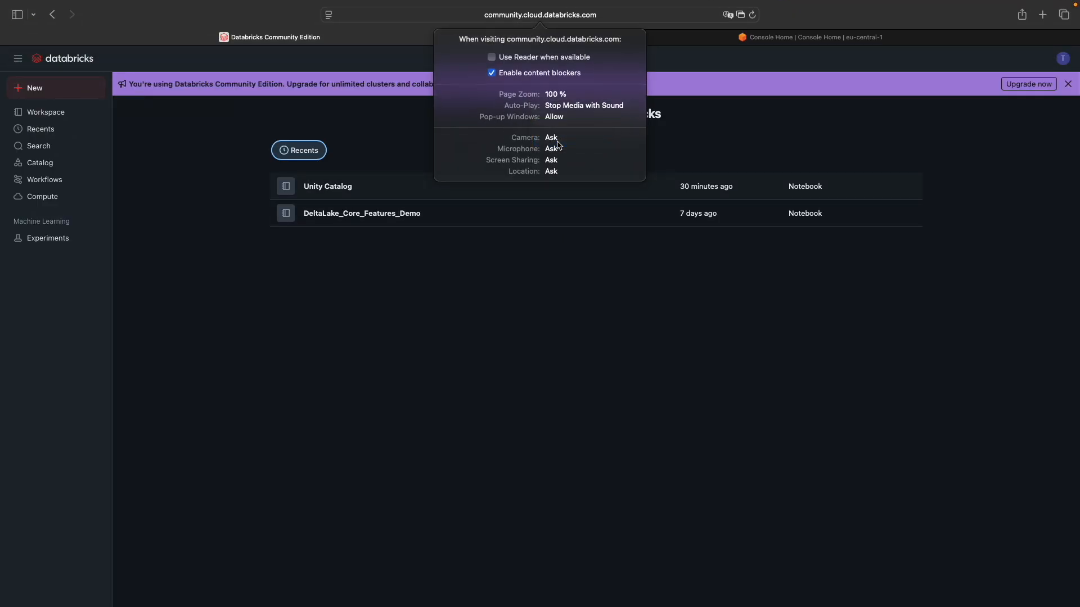
left_click(609, 254)
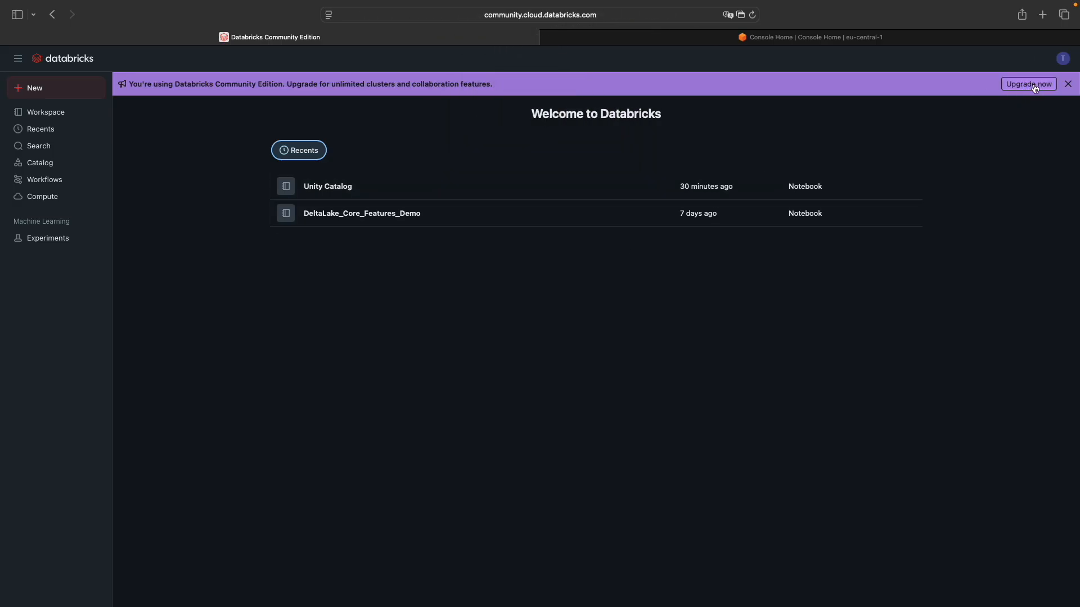
Start the Databricks upgrade and sign in with the account email to reach the first workspace setup
left_click(1026, 86)
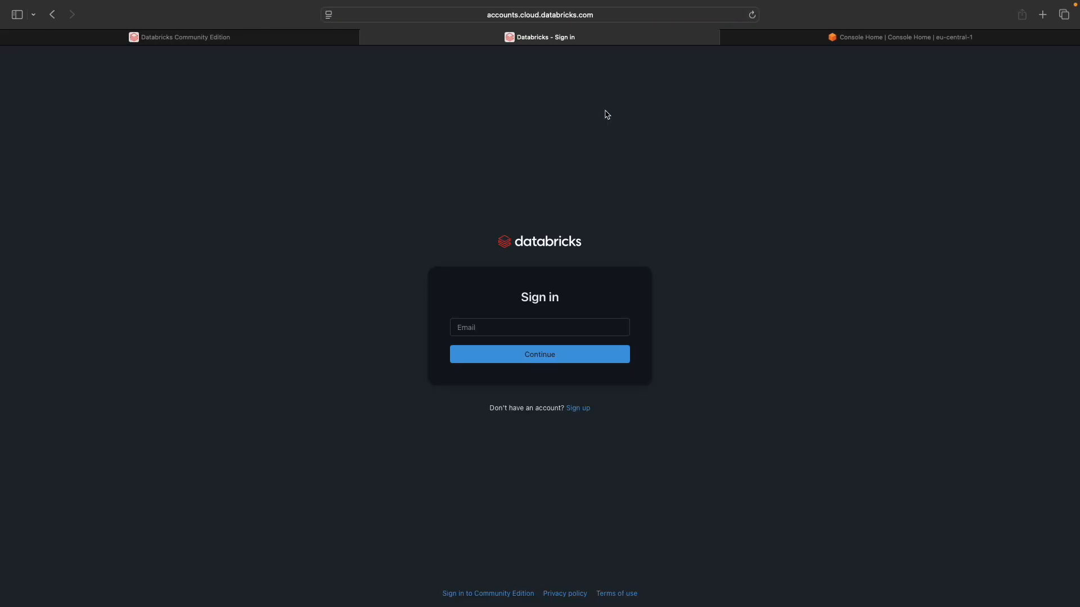
left_click(482, 331)
type("the")
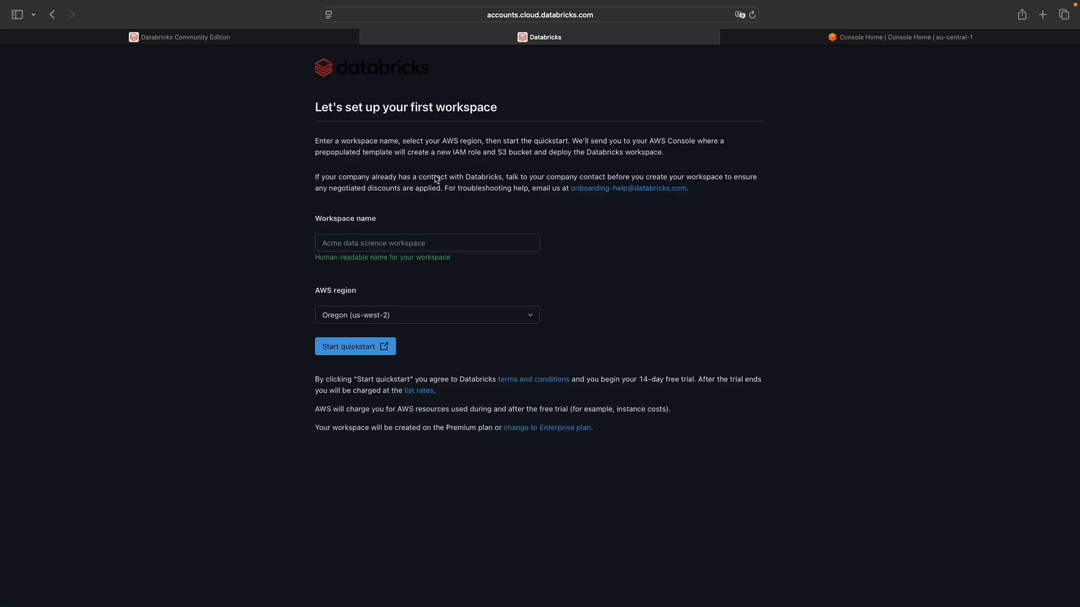
Read the workspace setup instructions on the quickstart, the AWS Console template and the IAM role and S3 bucket
left_click_drag(404, 141, 570, 141)
left_click(544, 140)
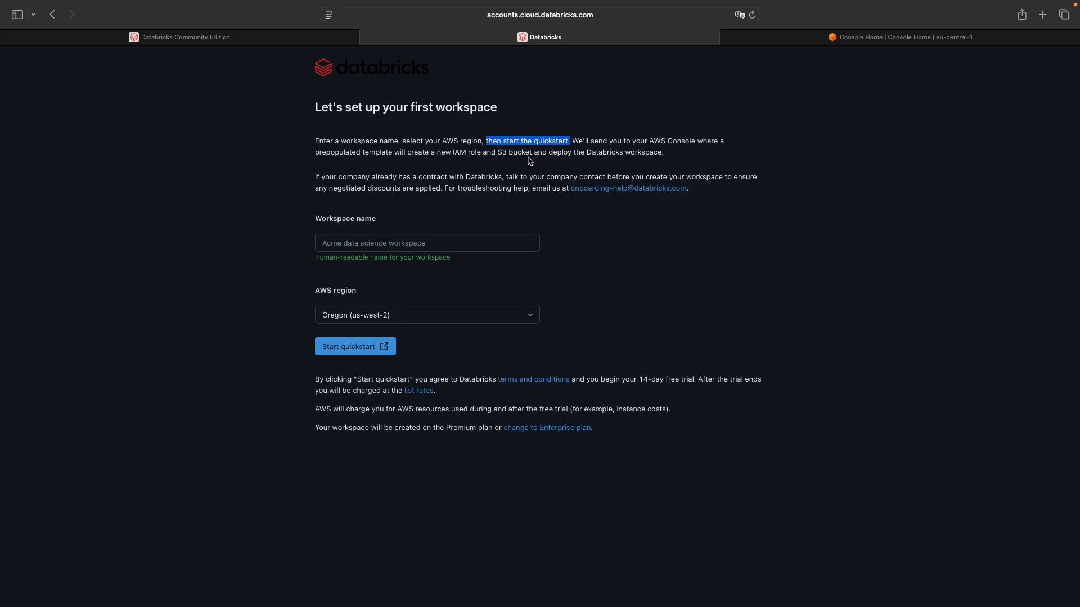
left_click_drag(598, 141, 715, 141)
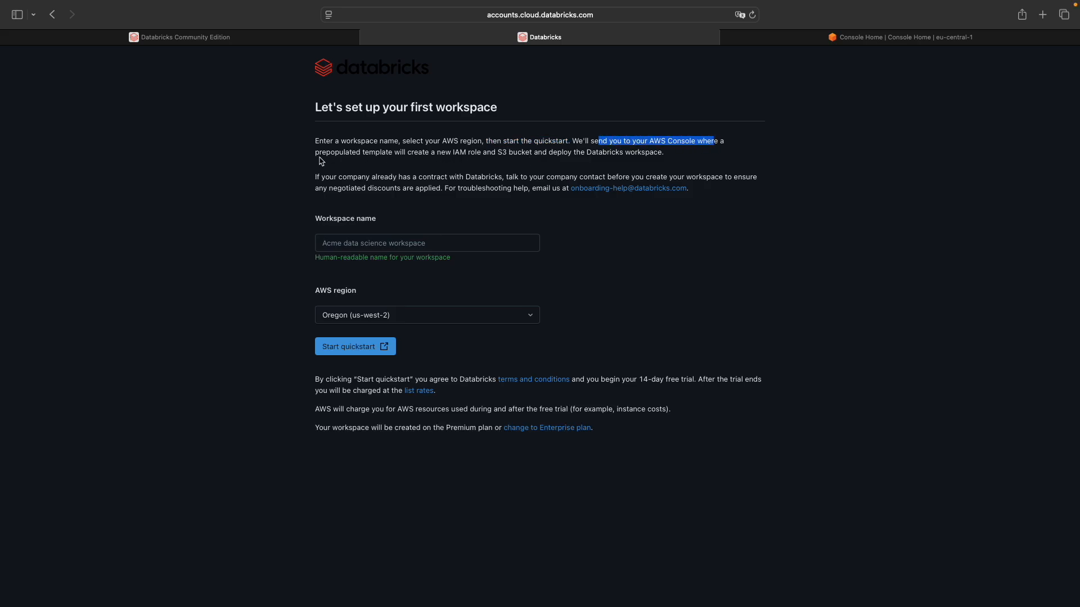
left_click_drag(315, 152, 663, 152)
left_click(688, 159)
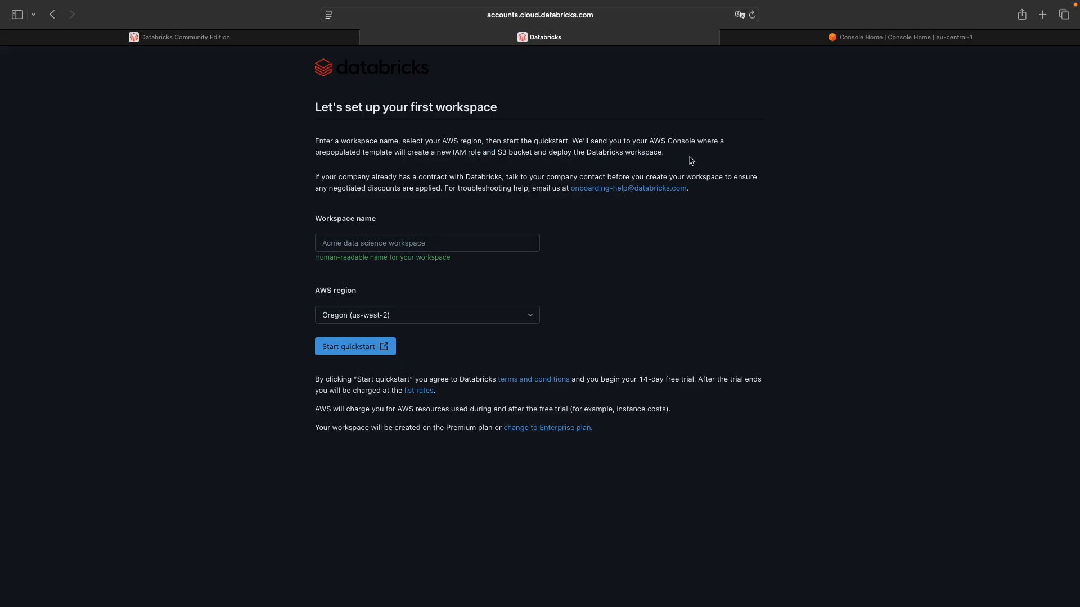
Name the workspace theai2deutsch-labs, set the AWS region to Frankfurt (eu-central-1) and start the quickstart
left_click(356, 245)
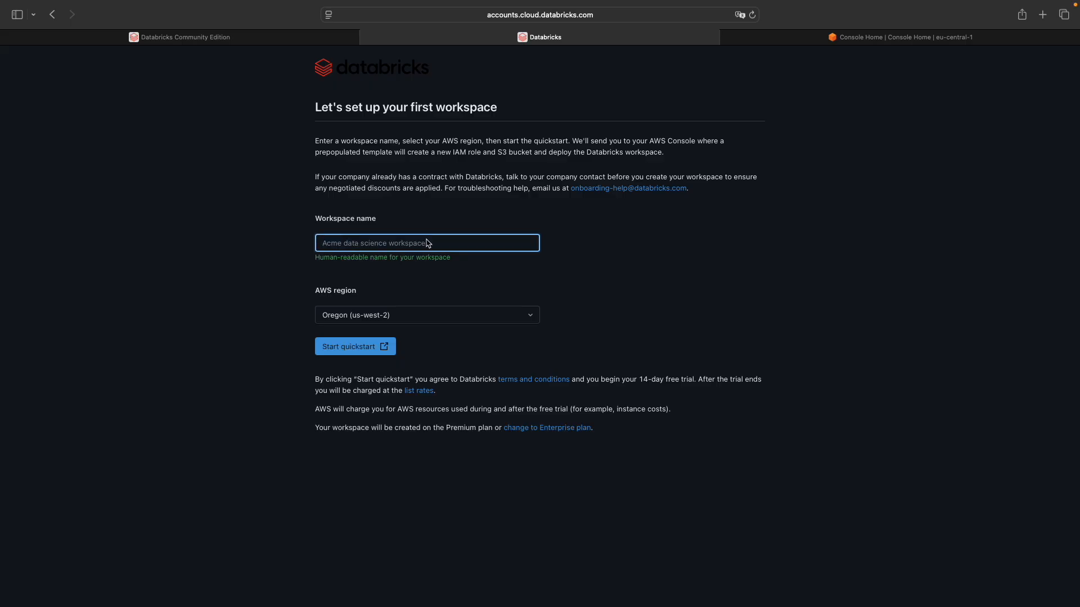
type("theai2deutsch-labs")
left_click(419, 317)
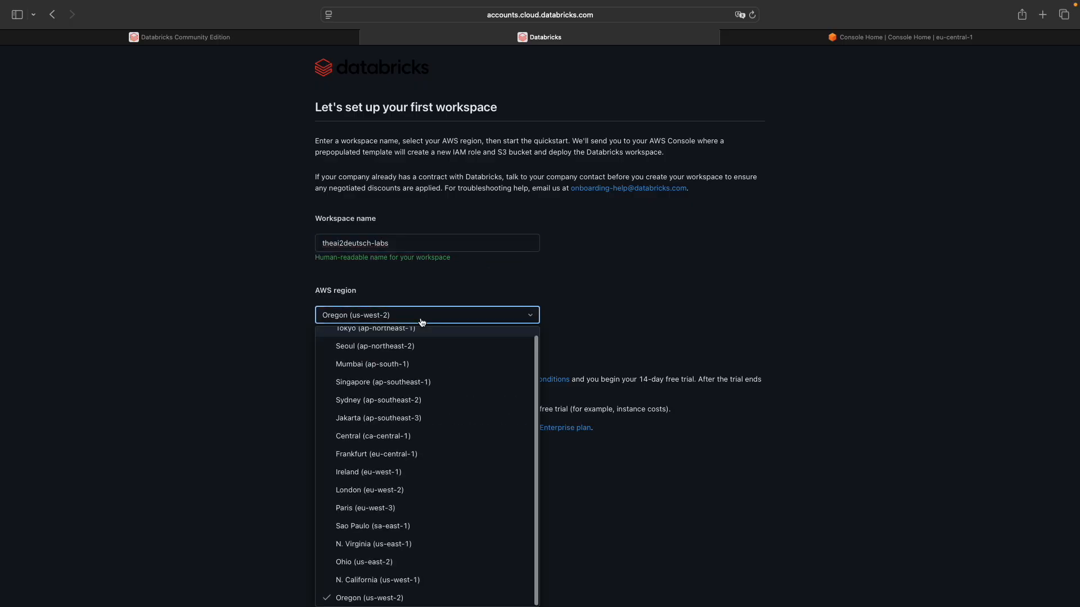
left_click(403, 454)
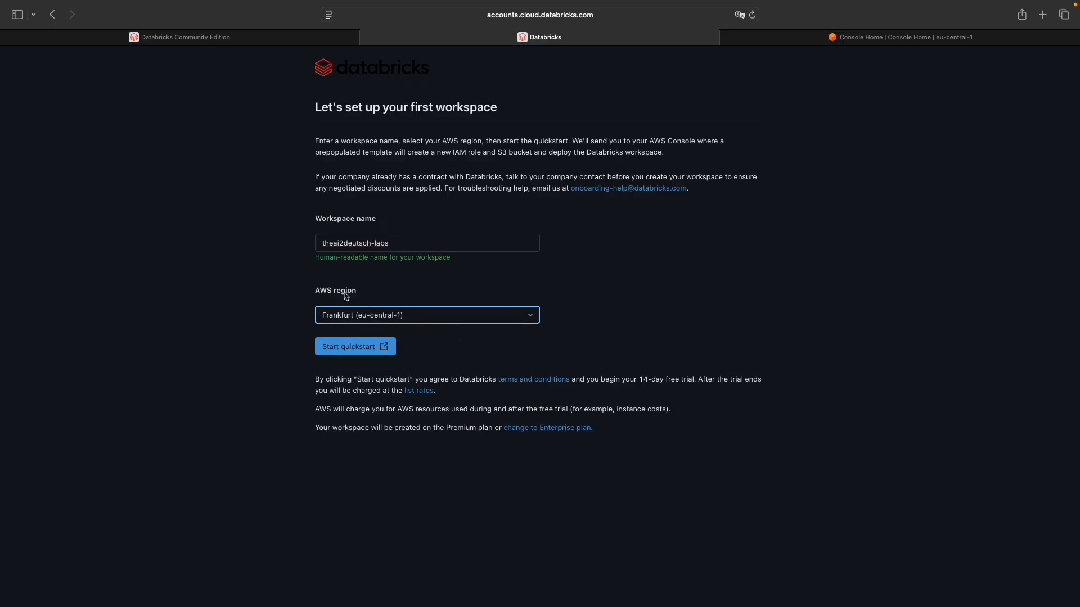
left_click(341, 352)
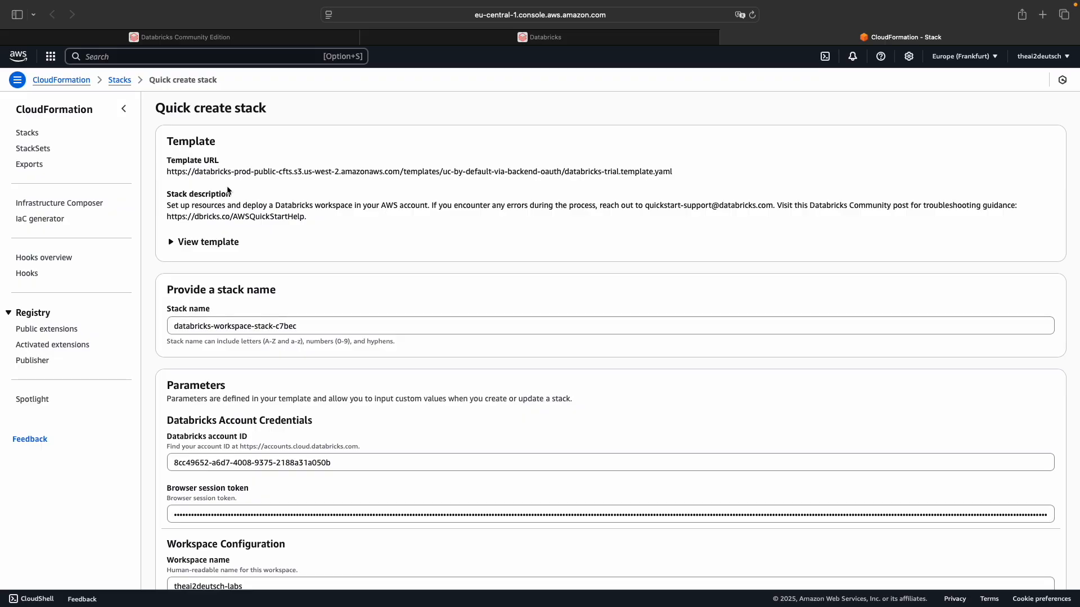
View the code of the CloudFormation stack template and collapse it again
left_click(189, 242)
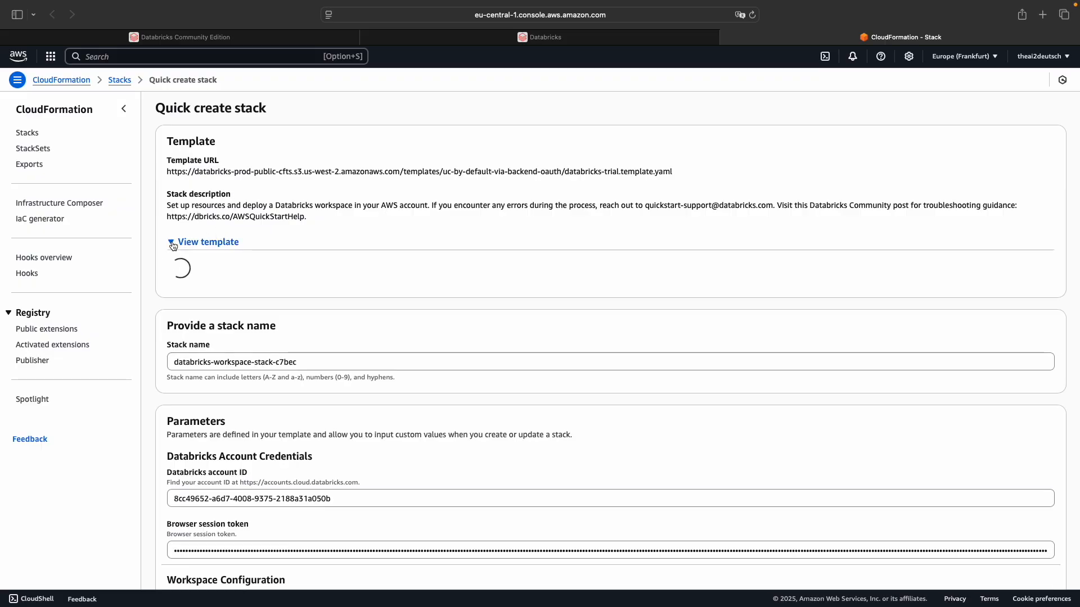
scroll(296, 227, "down", 2)
scroll(268, 284, "down", 2)
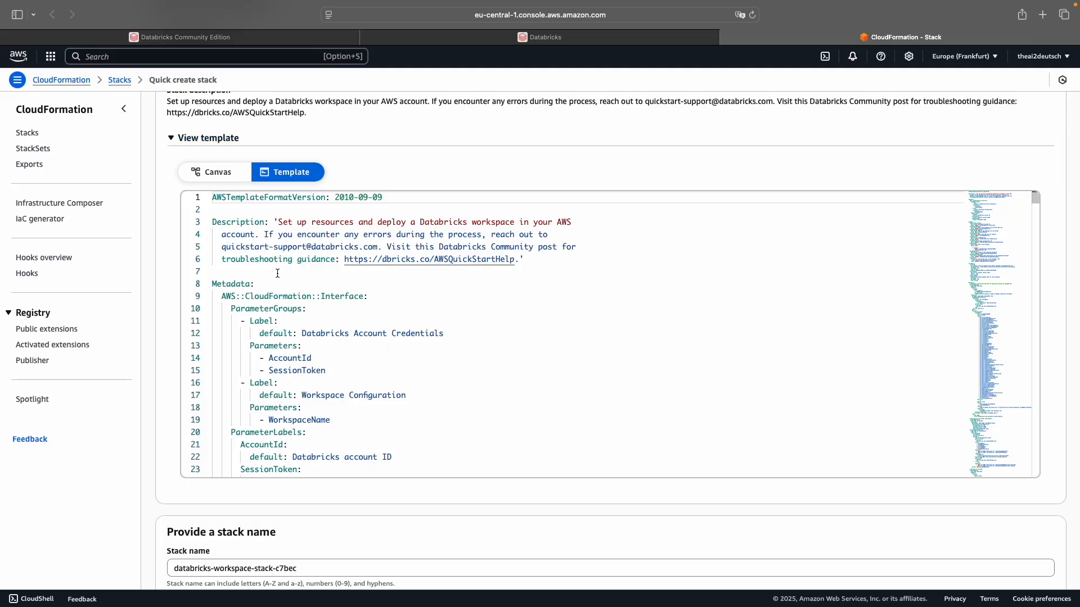
scroll(277, 273, "down", 15)
left_click(205, 138)
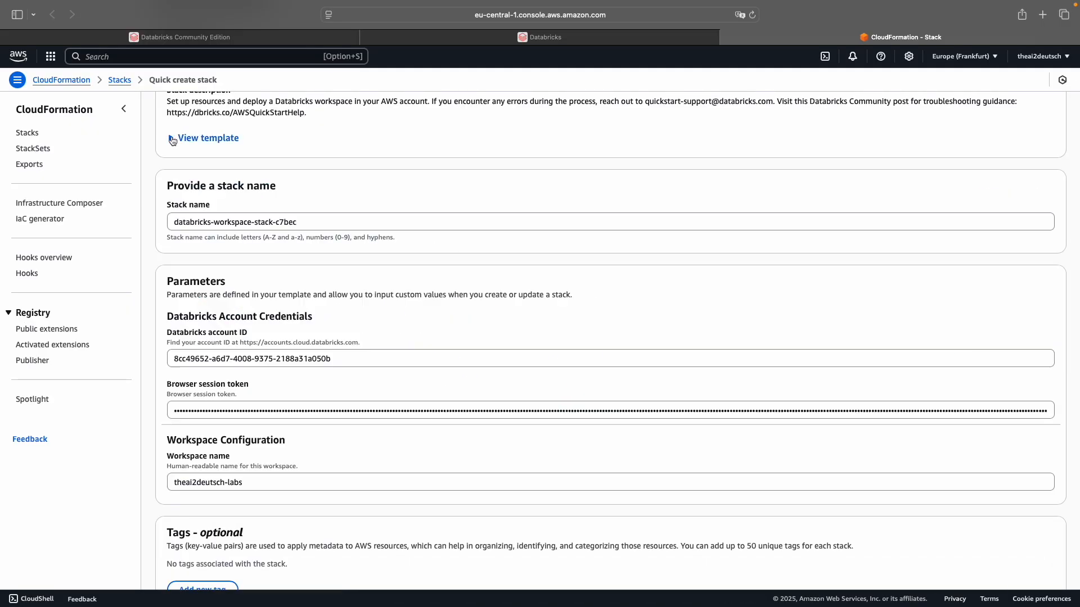
Review the prefilled stack settings, acknowledge that CloudFormation might create IAM resources with custom names, and create the stack
scroll(242, 171, "down", 1)
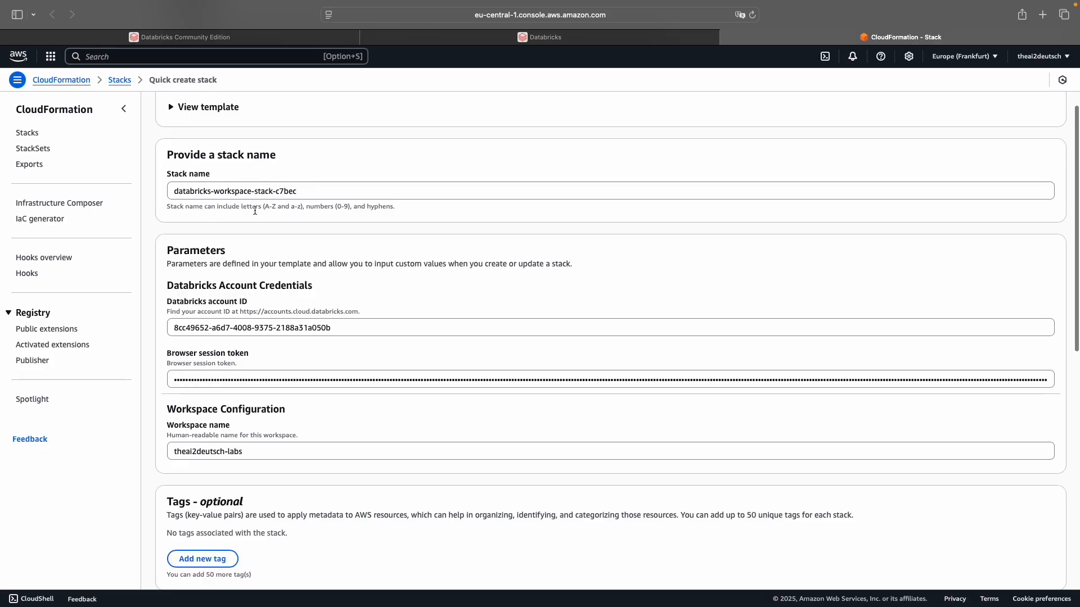
scroll(274, 242, "down", 3)
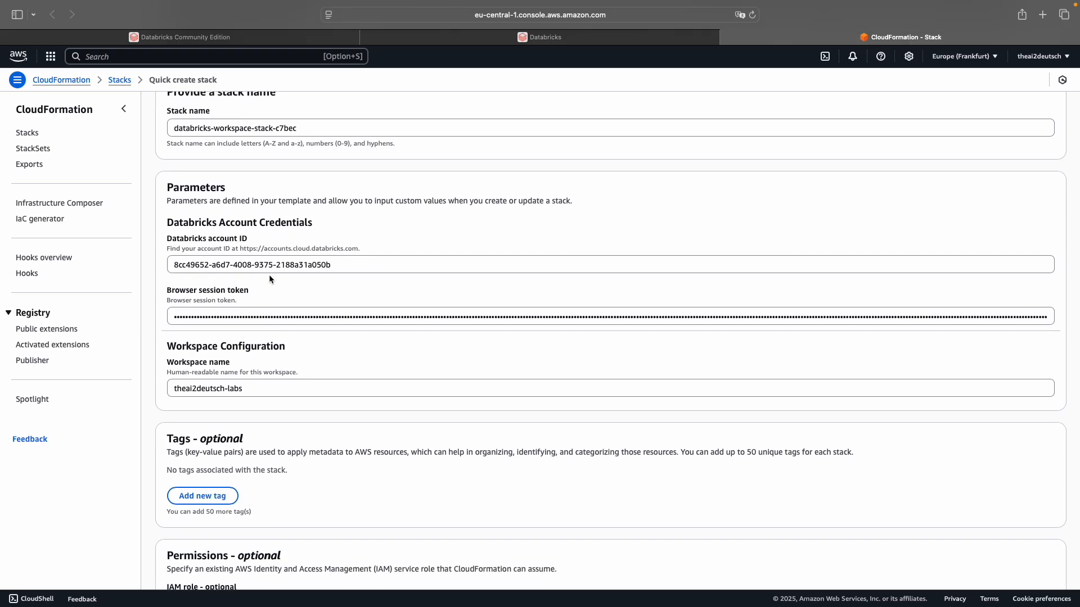
scroll(269, 275, "down", 5)
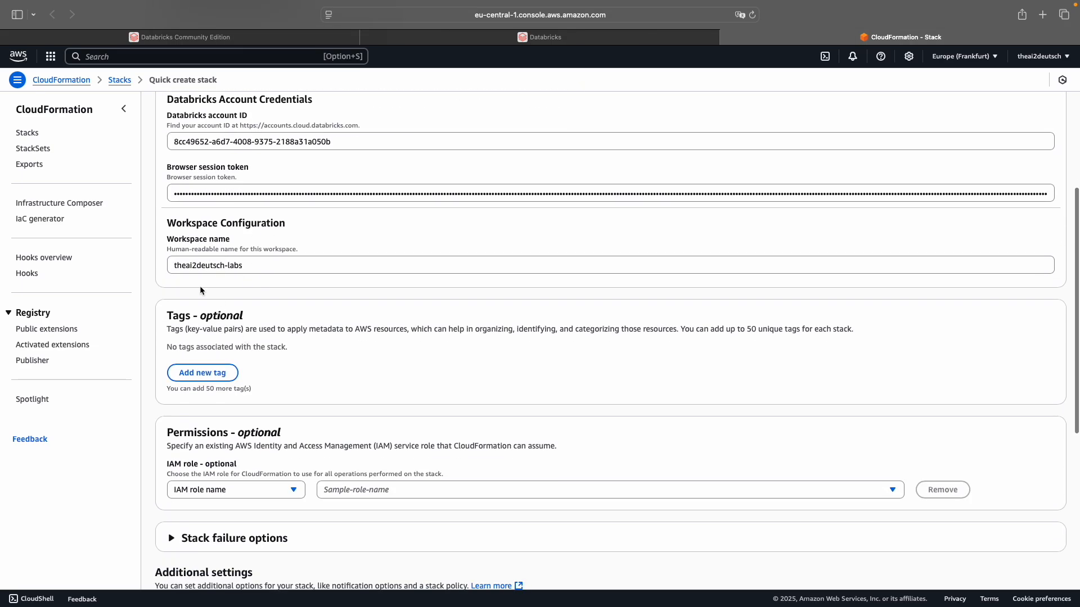
scroll(250, 296, "down", 4)
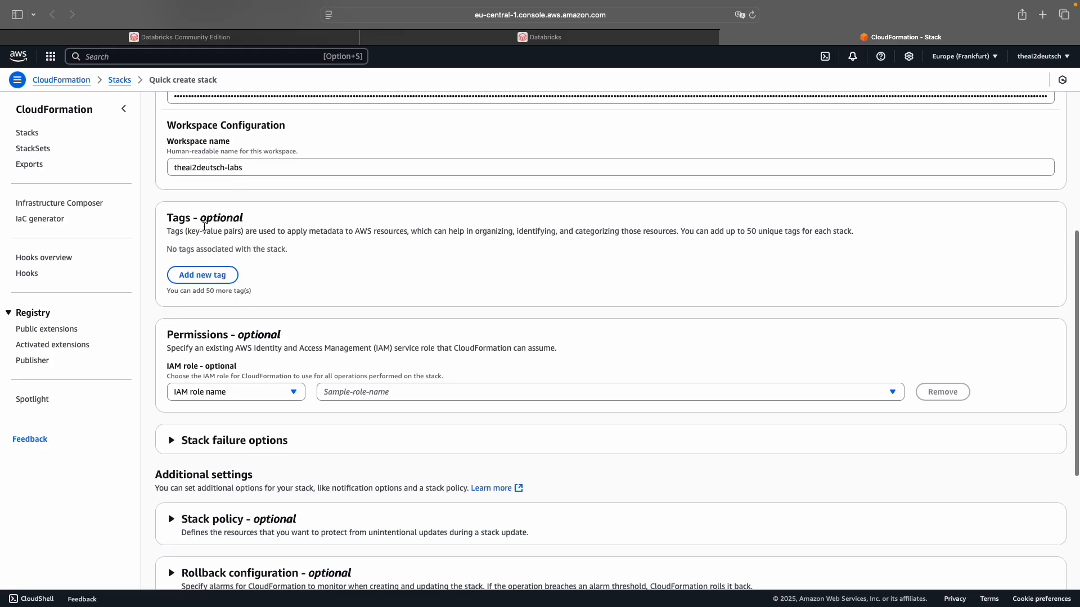
scroll(300, 316, "down", 9)
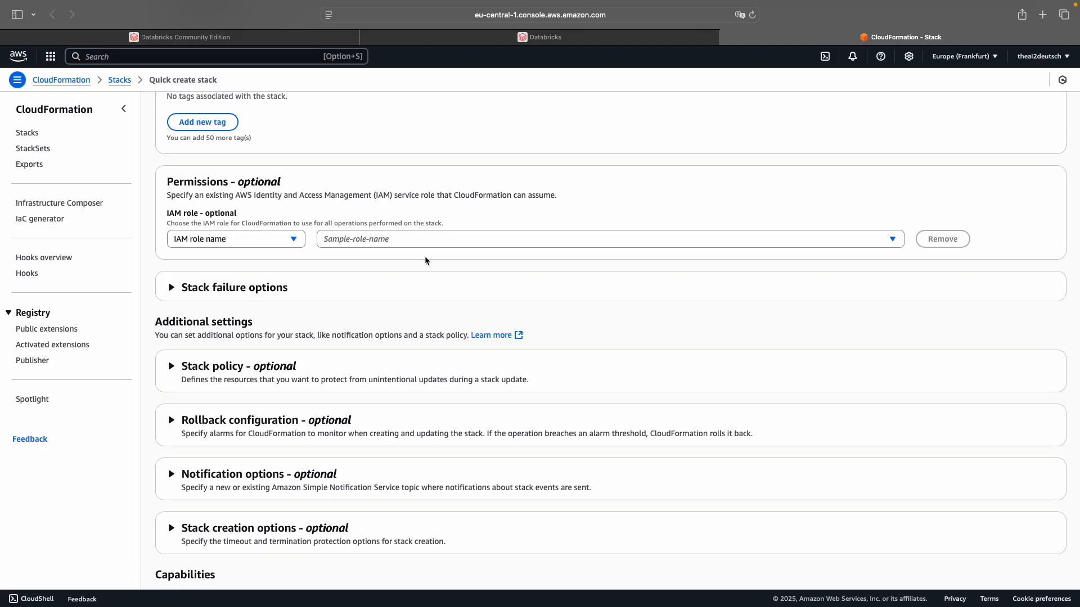
scroll(425, 260, "down", 3)
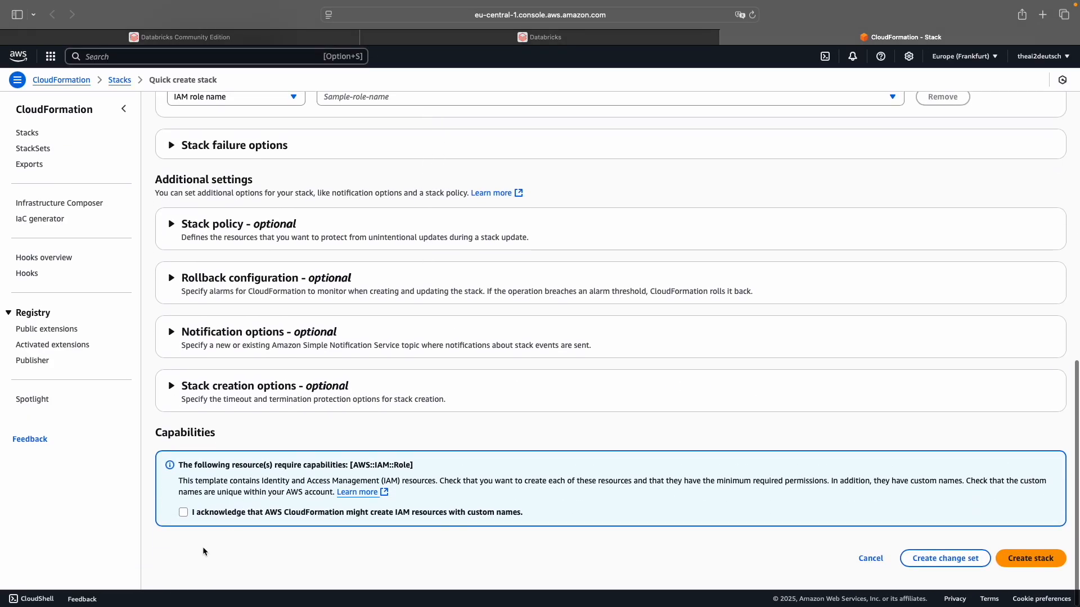
left_click_drag(202, 465, 424, 466)
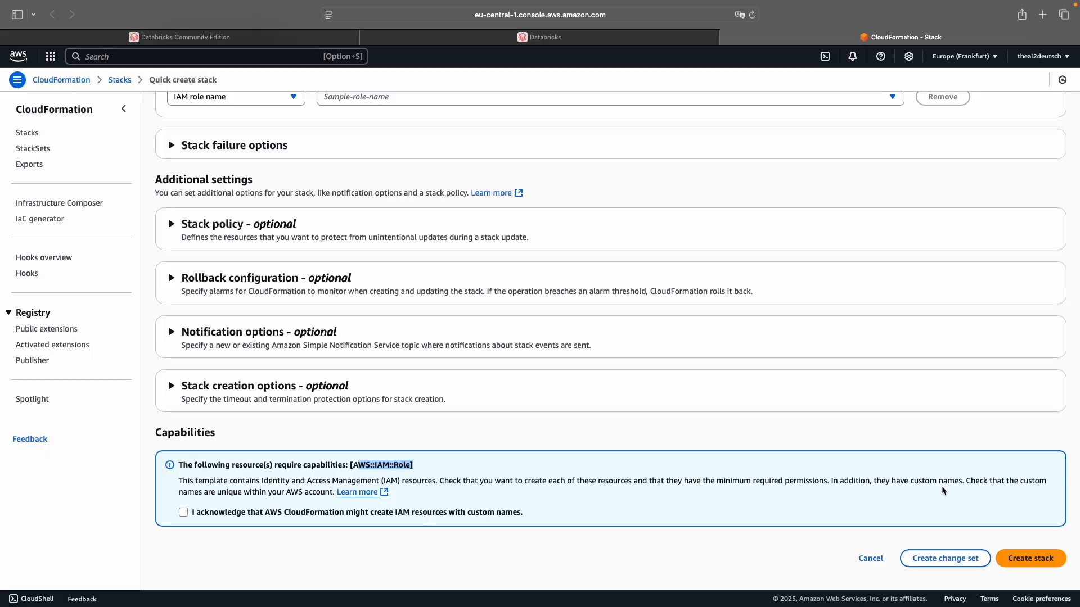
left_click(182, 513)
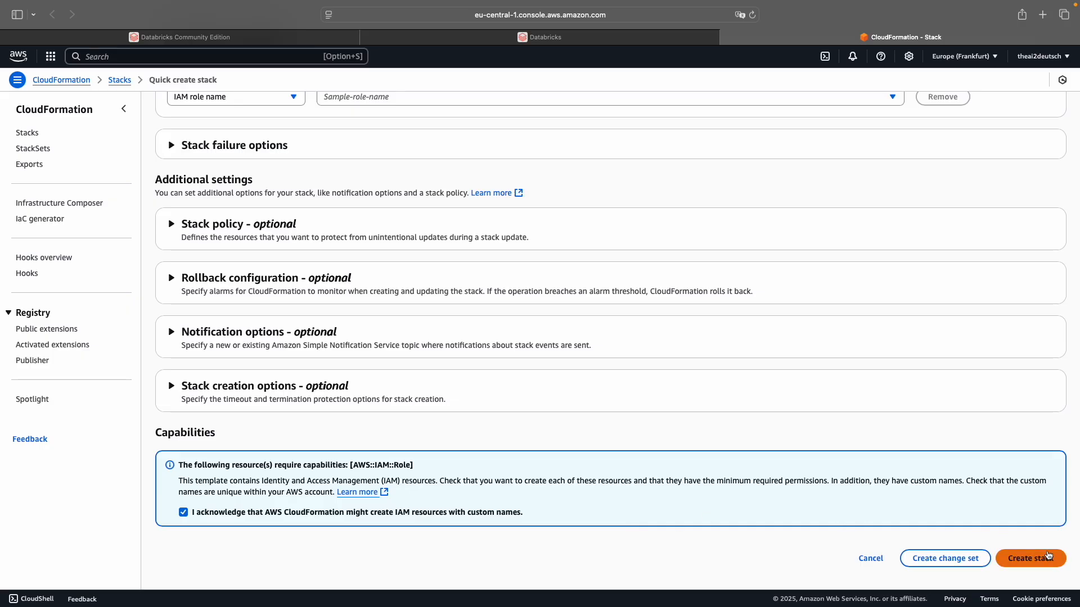
scroll(760, 383, "up", 5)
scroll(760, 383, "down", 5)
left_click(1024, 565)
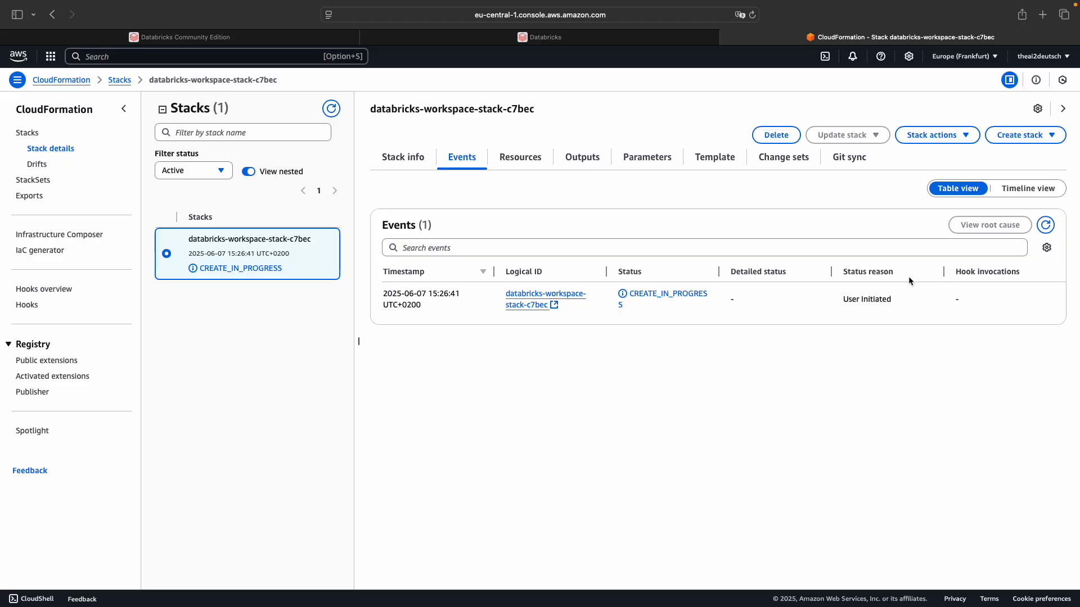
Refresh the Databricks workspace stack's events and status, and check the creation progress of its resources
left_click(1045, 225)
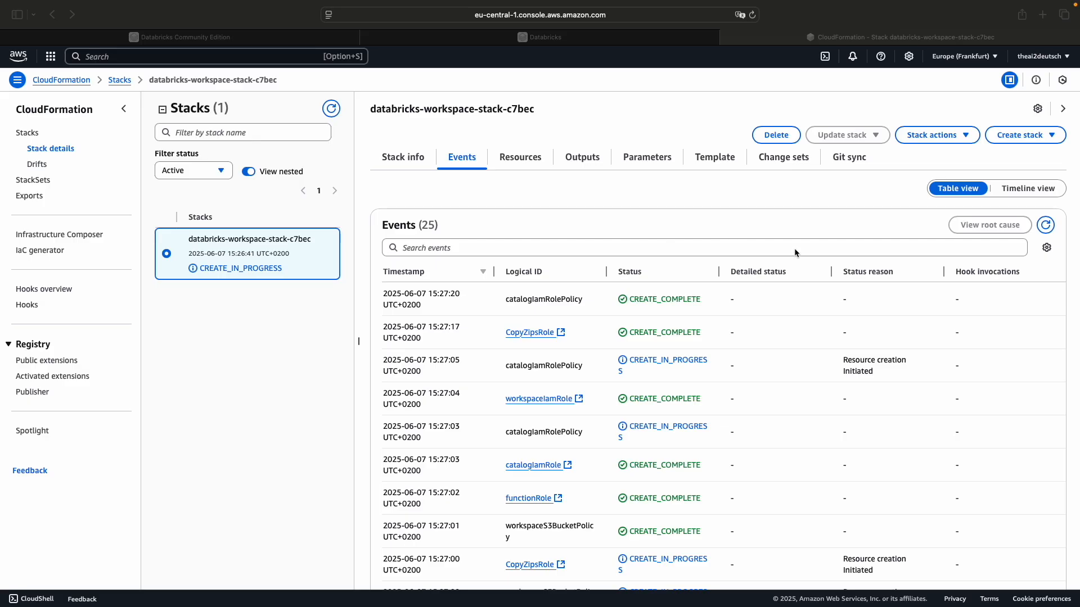
left_click(1046, 225)
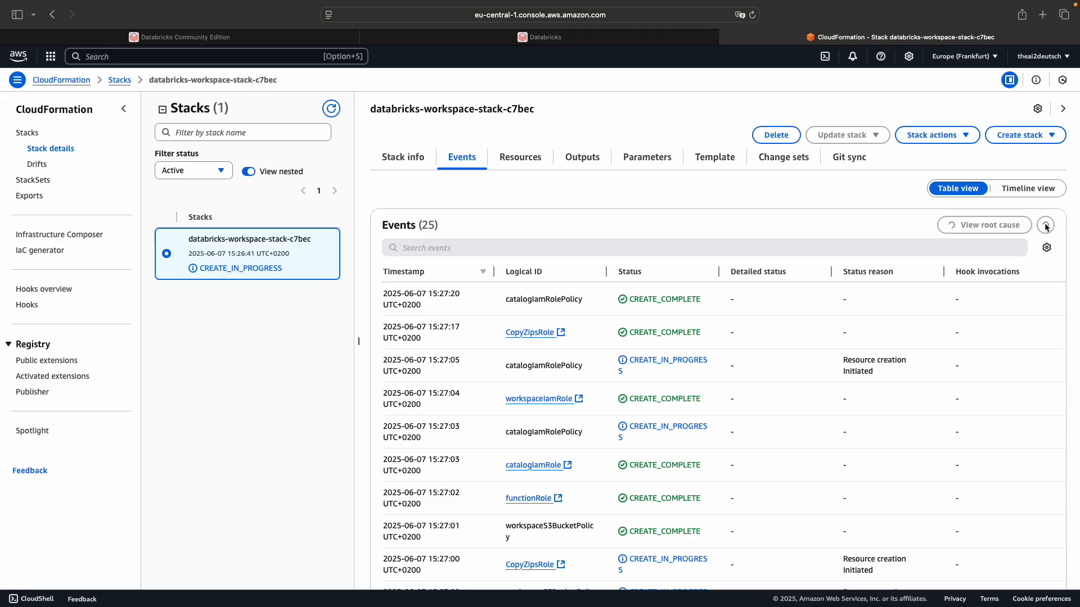
scroll(707, 369, "down", 5)
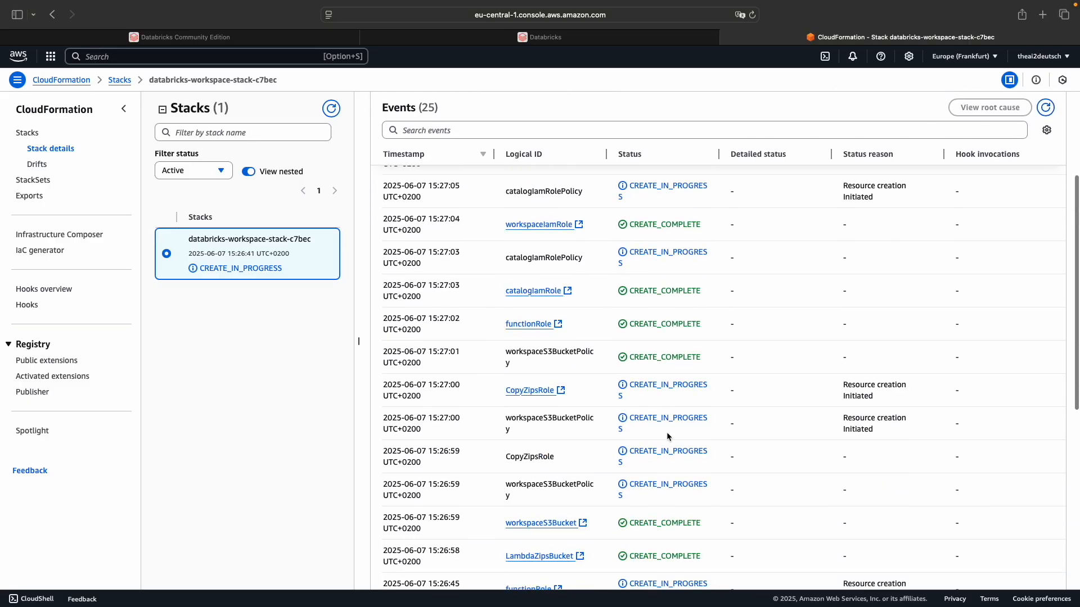
scroll(668, 437, "up", 5)
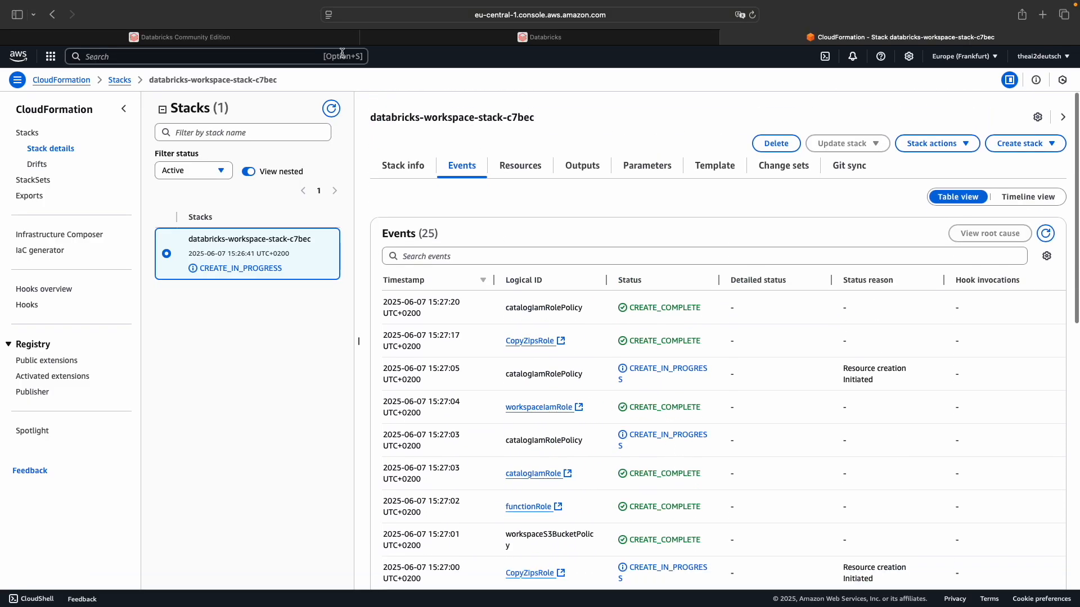
left_click(331, 108)
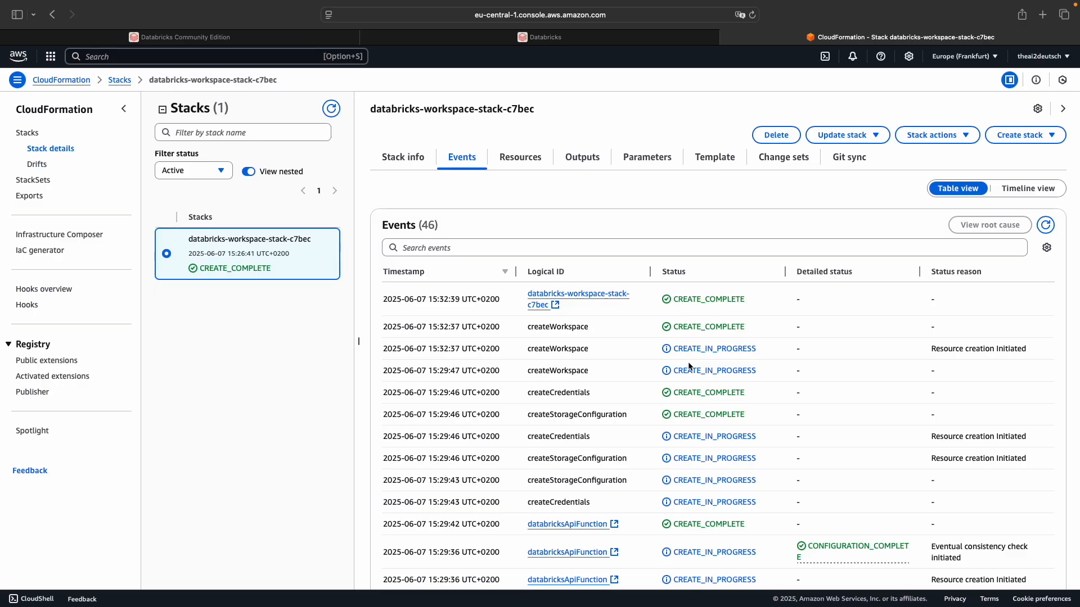
scroll(744, 355, "down", 3)
scroll(726, 406, "up", 3)
Examine the resources the stack created, including their types and statuses, and return to the stack's events
left_click(522, 164)
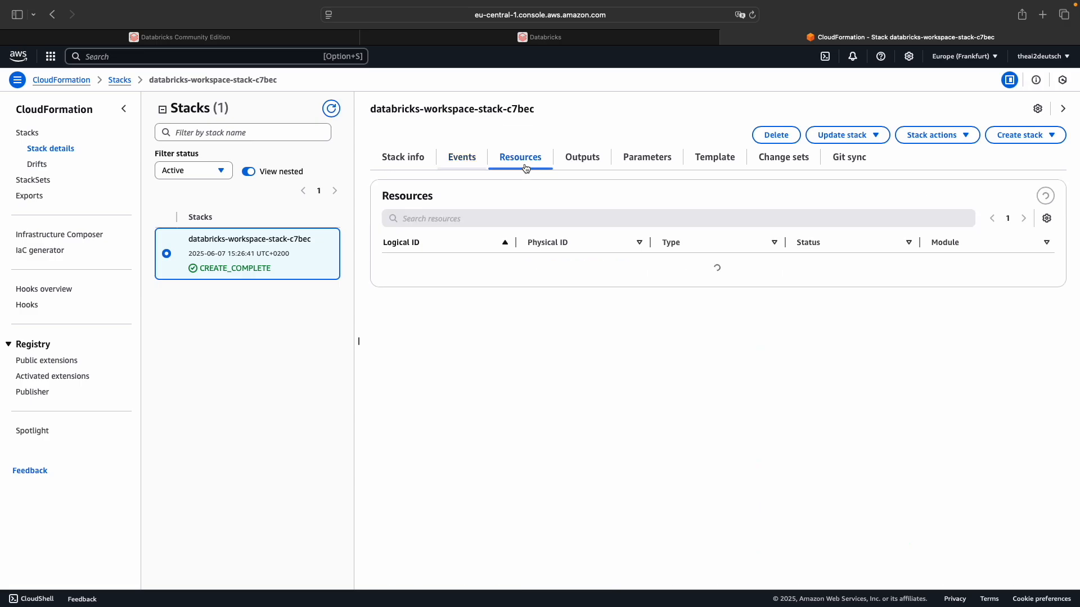
scroll(656, 443, "down", 1)
scroll(656, 443, "up", 1)
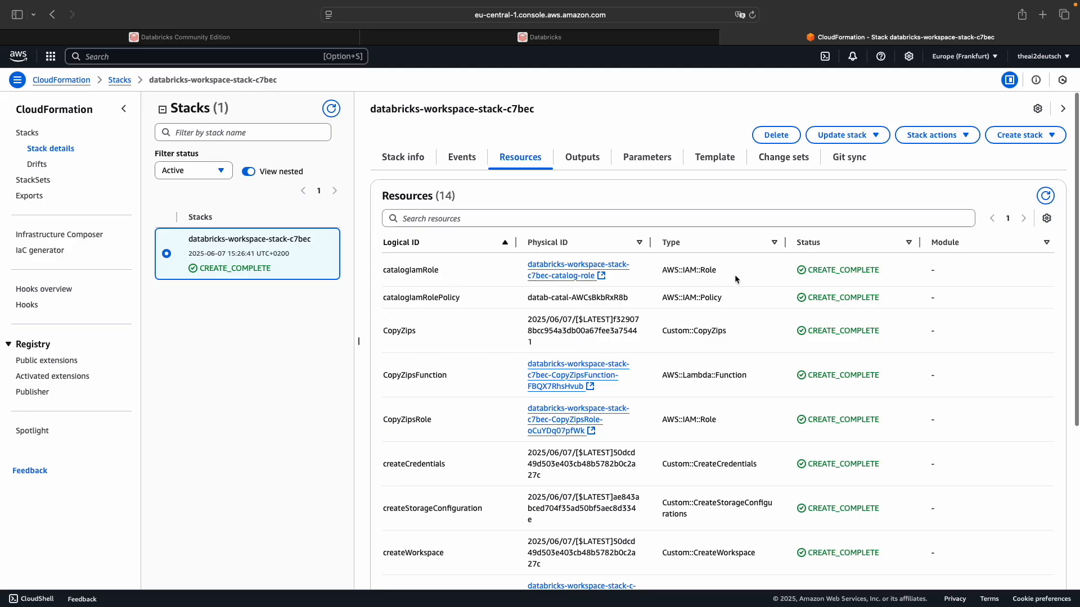
scroll(744, 353, "down", 3)
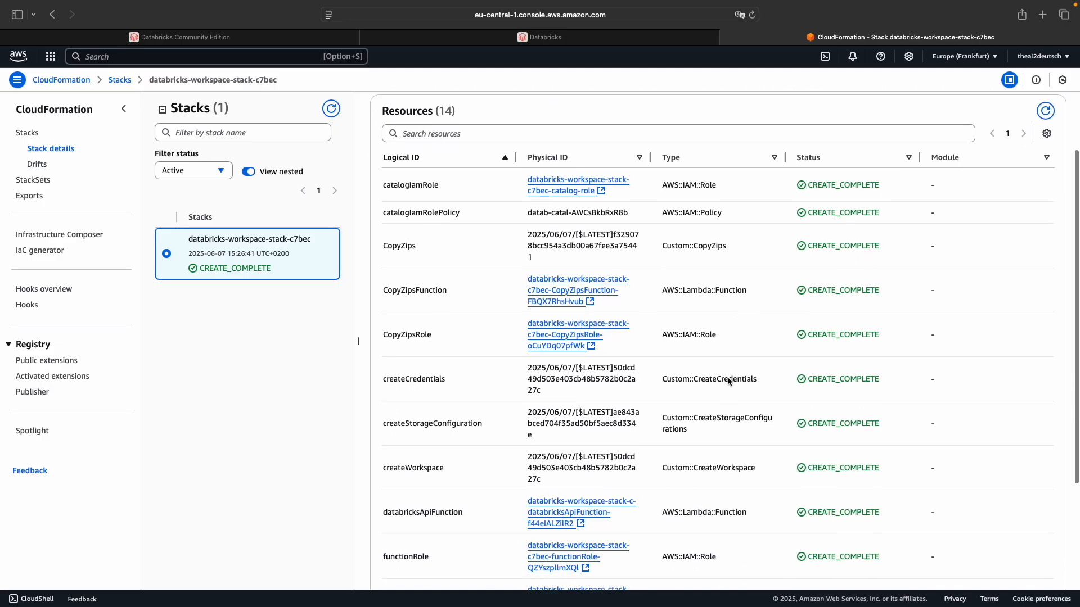
scroll(745, 338, "down", 5)
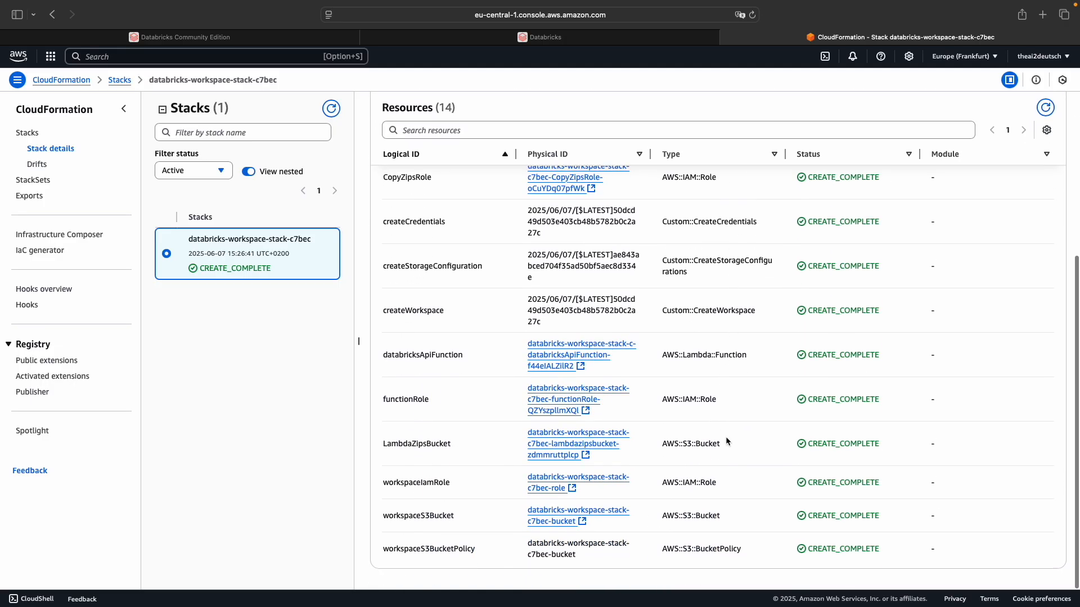
scroll(721, 464, "up", 8)
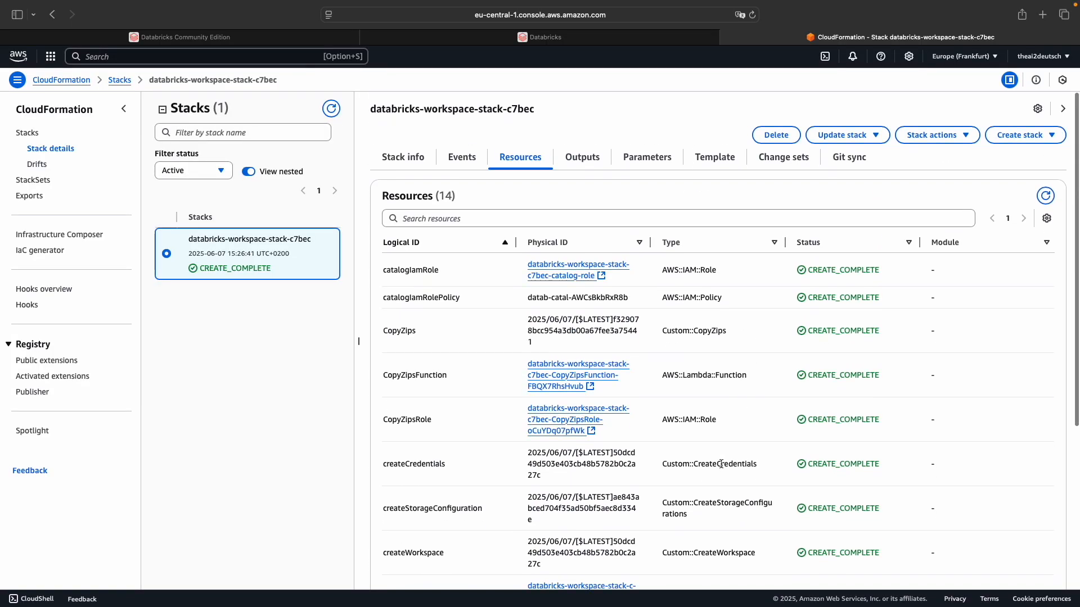
left_click(459, 159)
Dismiss the "Finish the setup in AWS" notice on the Databricks account page and open Gmail in a new browser tab
left_click(571, 40)
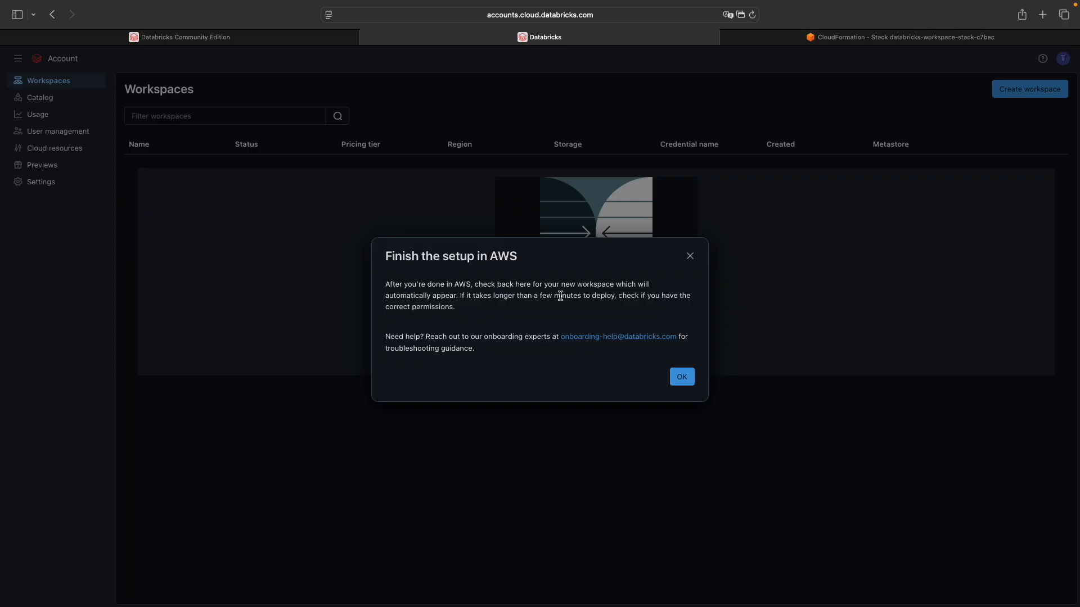
left_click(681, 377)
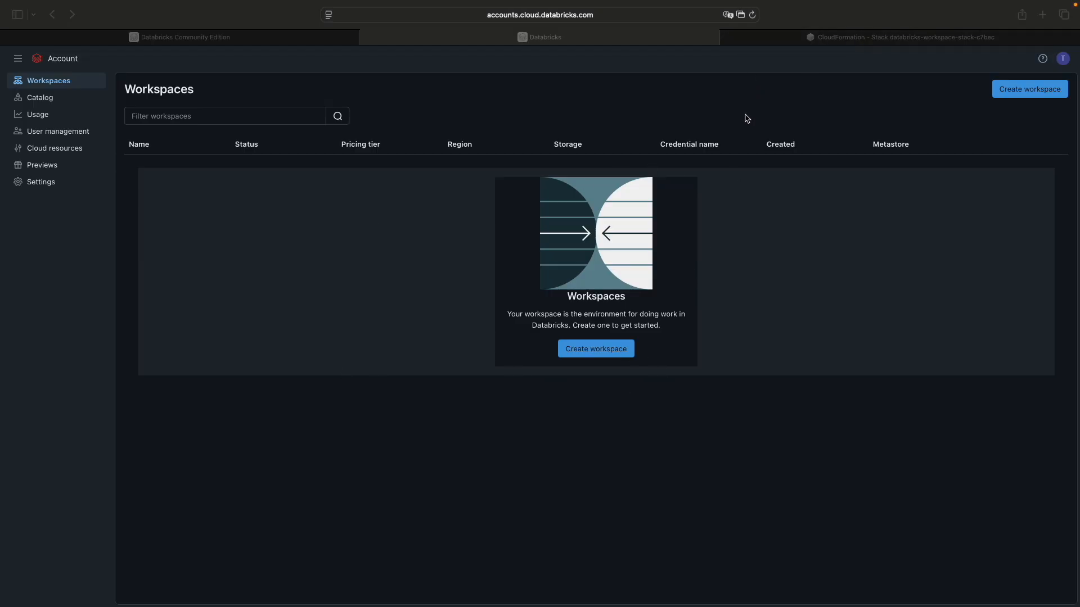
left_click(1041, 16)
left_click(1041, 17)
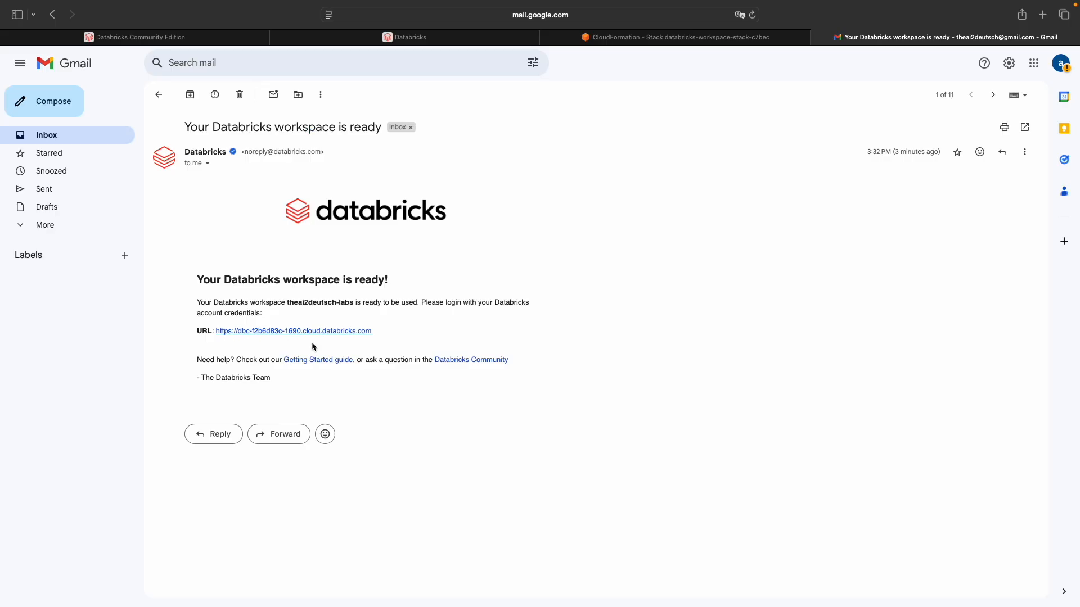
Read the "Your Databricks workspace is ready" email and open the new workspace from its URL
left_click_drag(221, 302, 522, 304)
left_click(197, 316)
left_click_drag(197, 315, 265, 314)
left_click(284, 320)
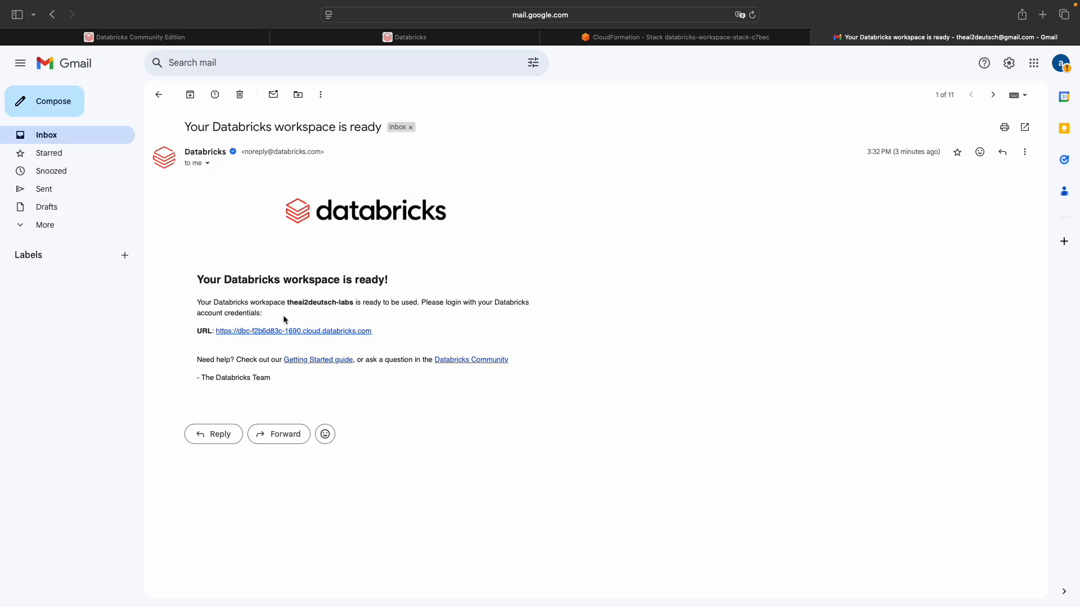
left_click(322, 332)
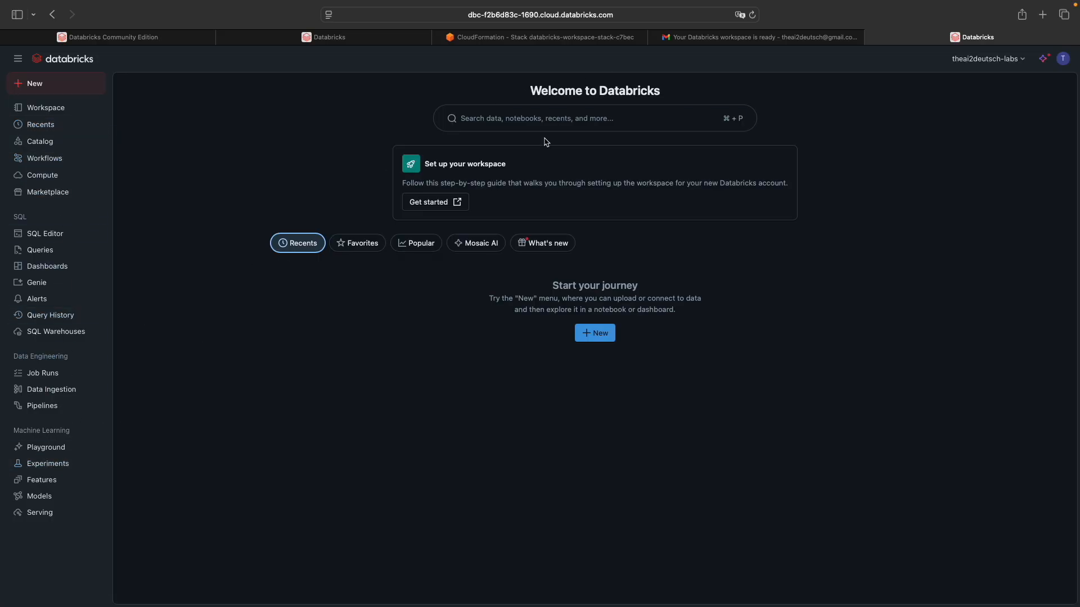
View the workspace list in the Databricks account console and open theai2deutsch-labs from it at its home folder
left_click(60, 107)
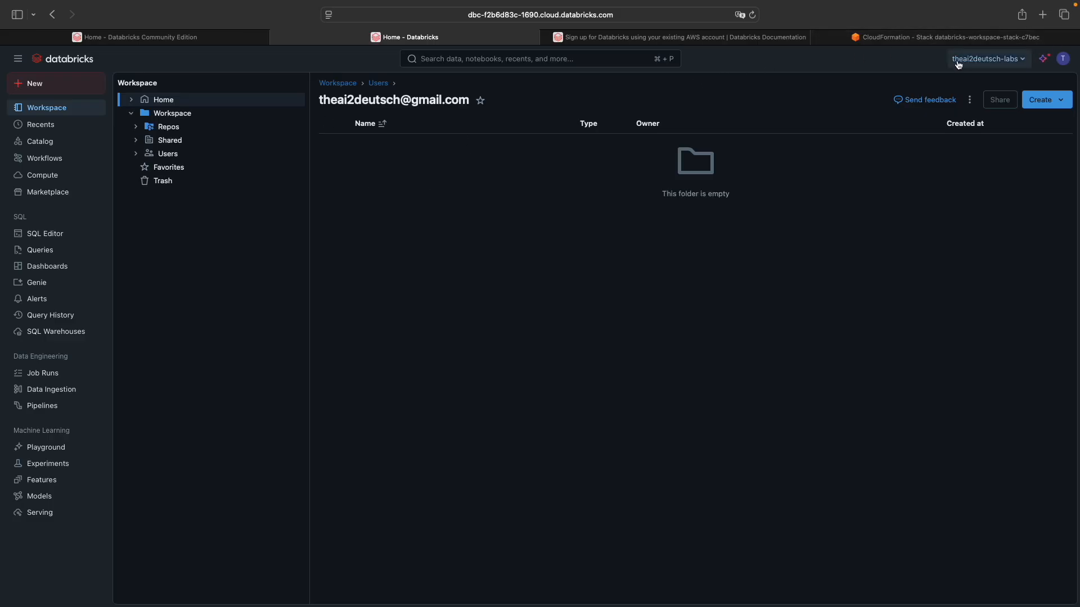
left_click(1019, 61)
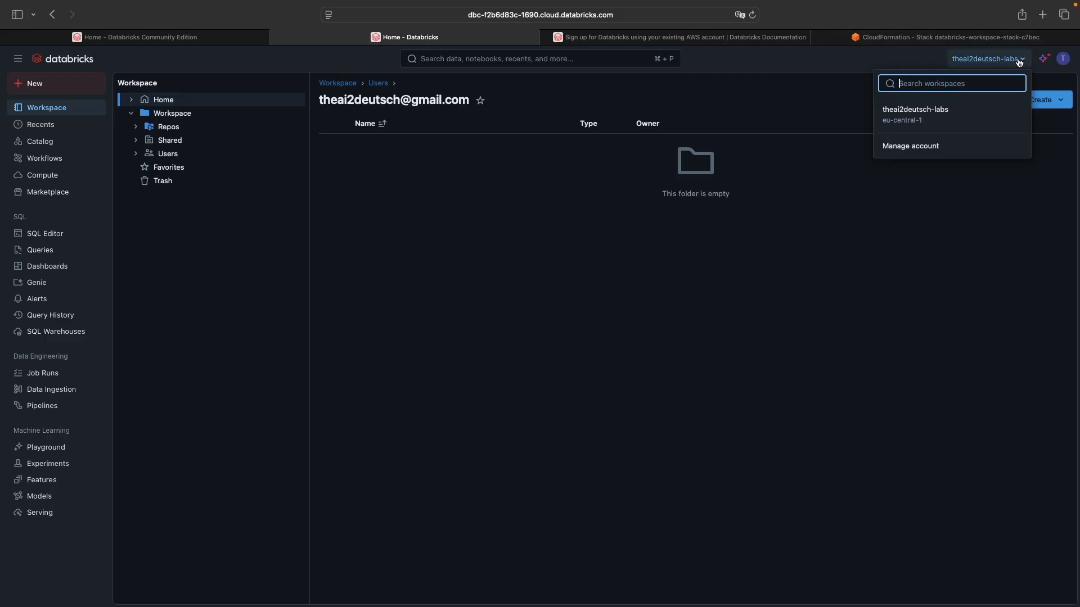
left_click(926, 146)
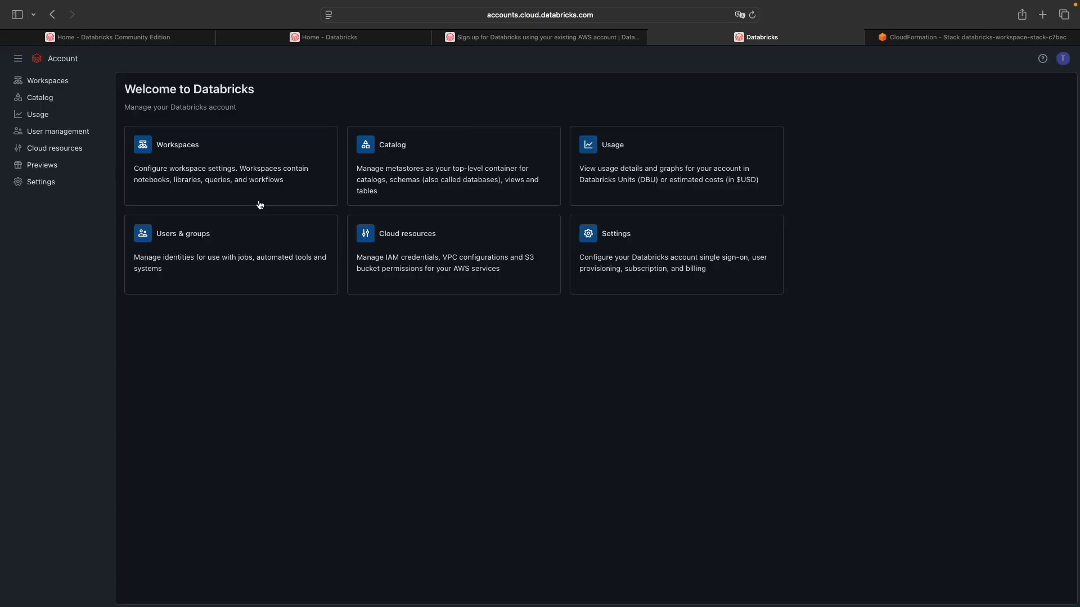
left_click(211, 172)
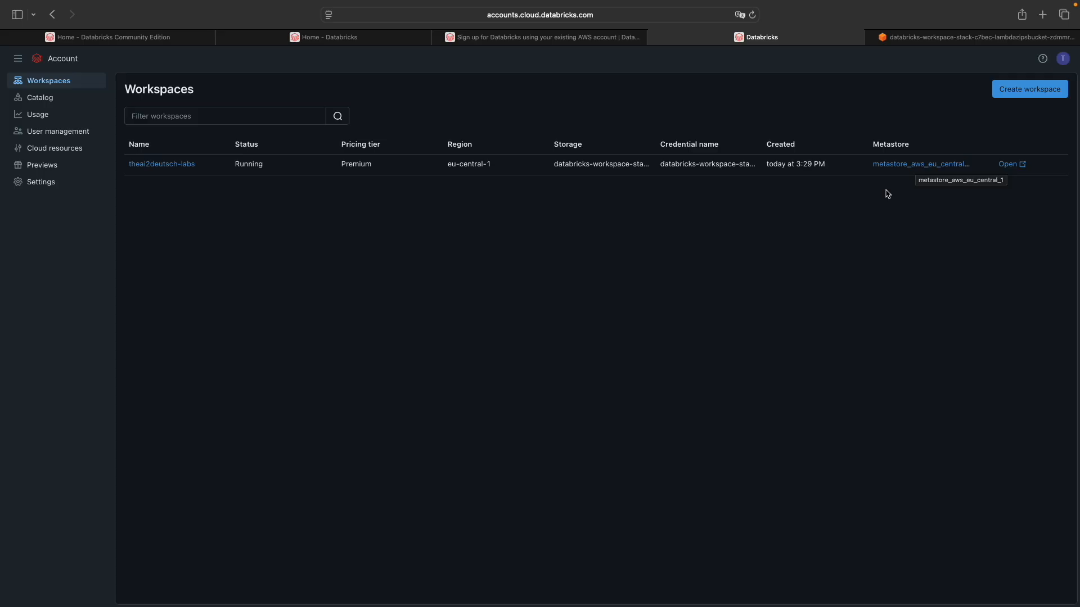
left_click(1010, 165)
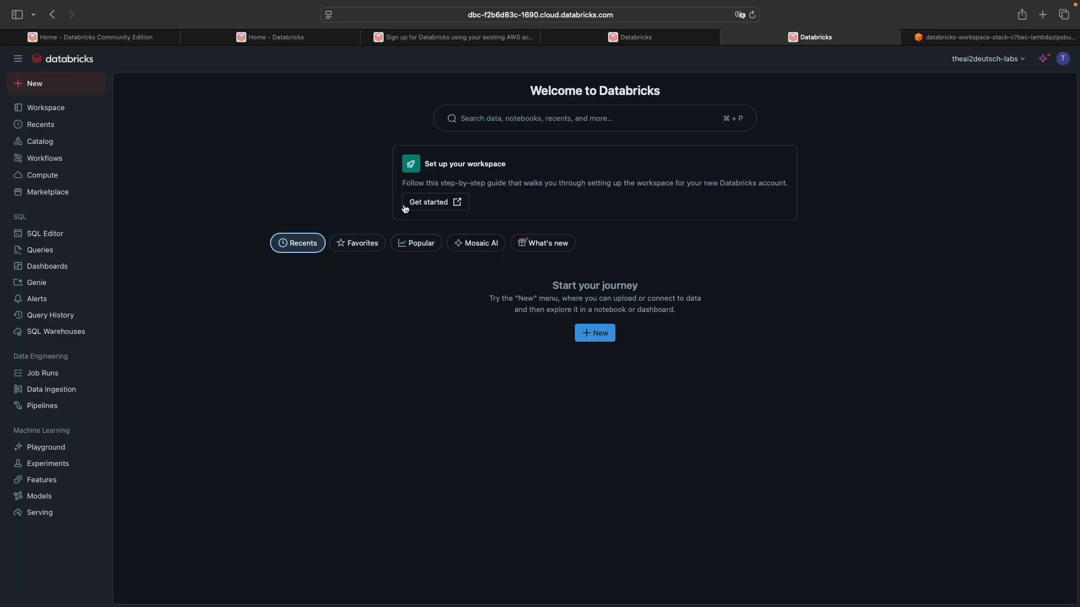
left_click(59, 114)
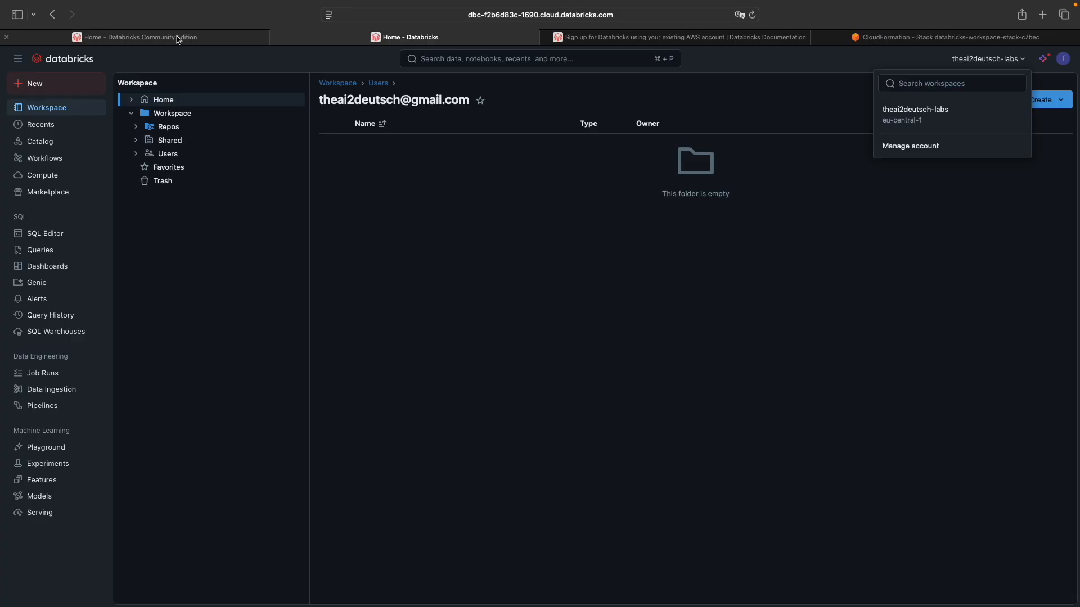
Compare the home folder in Databricks Community Edition with the home folder of the theai2deutsch-labs workspace
left_click(179, 39)
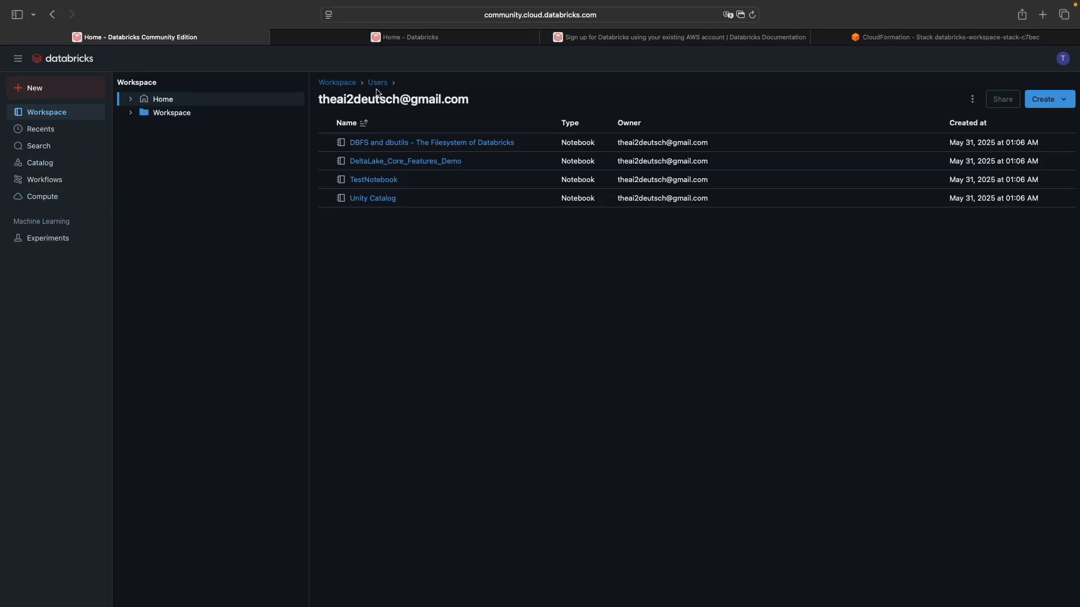
left_click(446, 43)
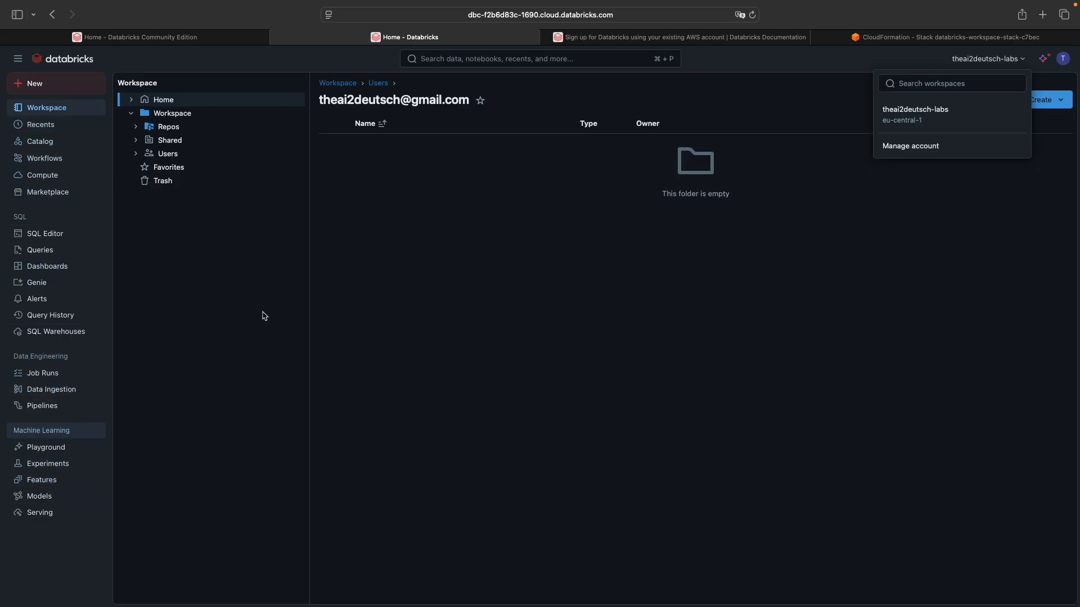
left_click(476, 259)
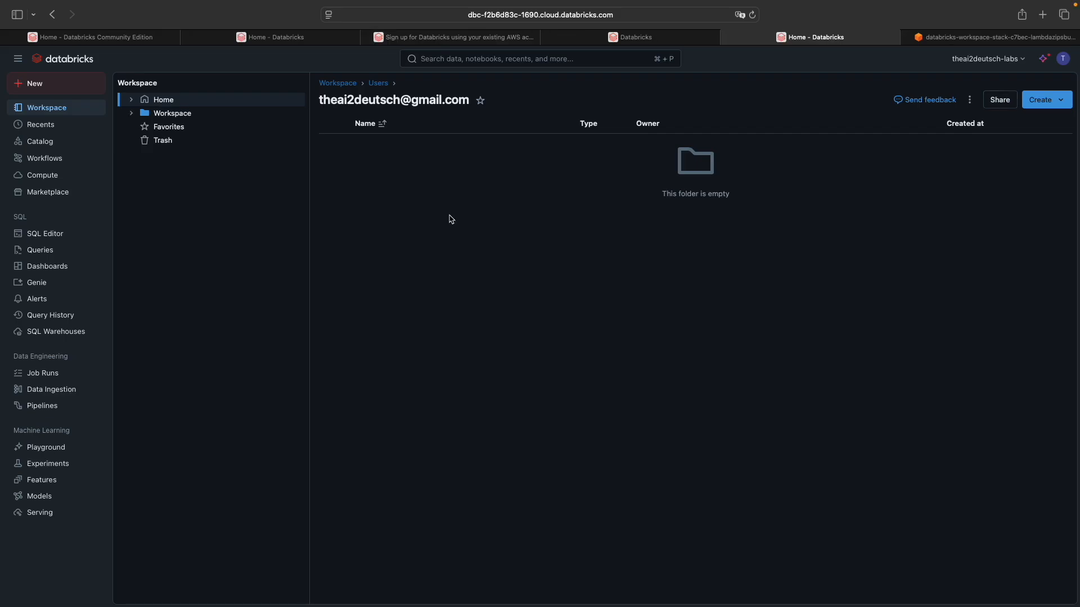